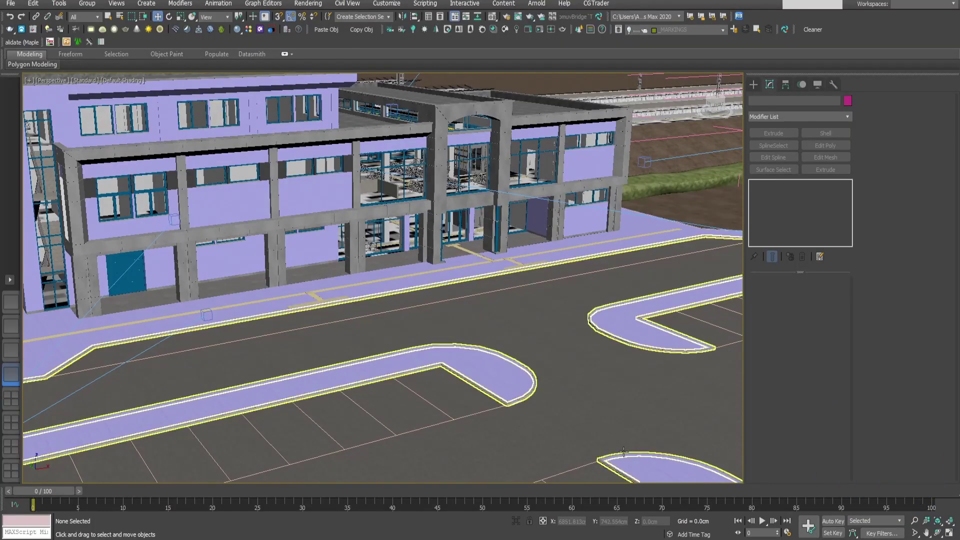
Pan across the parking lot curbs and open the Compact Material Editor with M.
{"action": "middle_click_drag", "start_coordinate": [604, 438], "coordinate": [531, 371]}
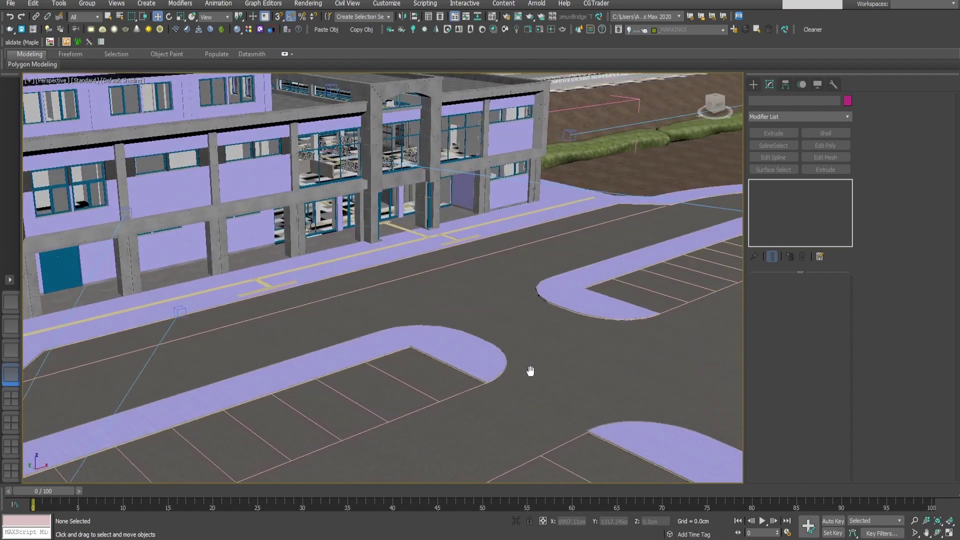
{"action": "middle_click_drag", "start_coordinate": [481, 337], "coordinate": [512, 282]}
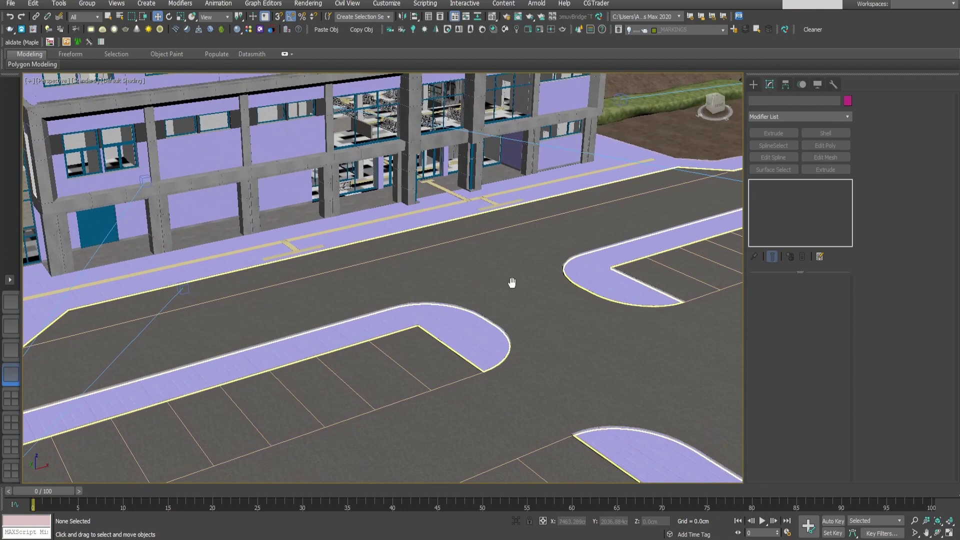
{"action": "key", "text": "m"}
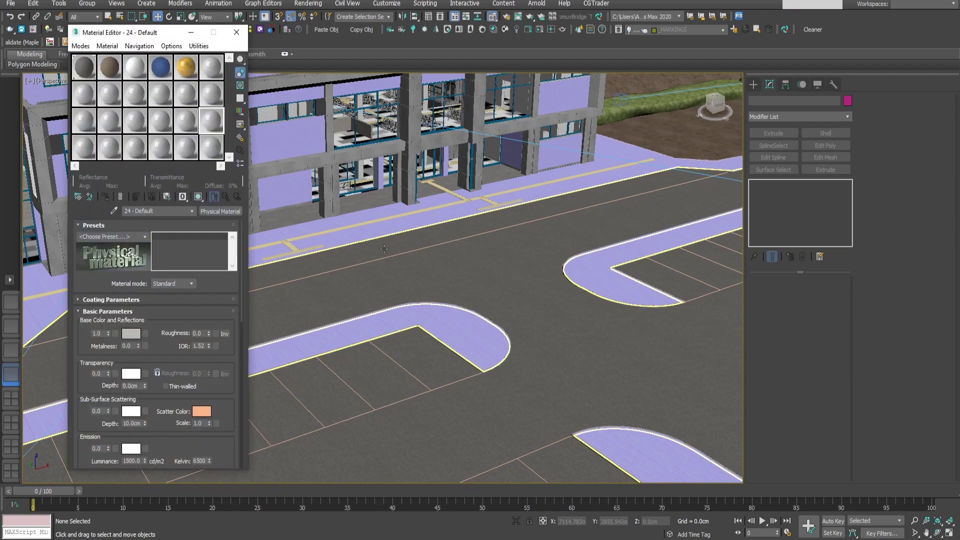
Reframe the view on the curbs, parking area and building facade, then select the ground.
{"action": "middle_click_drag", "start_coordinate": [392, 246], "coordinate": [406, 245]}
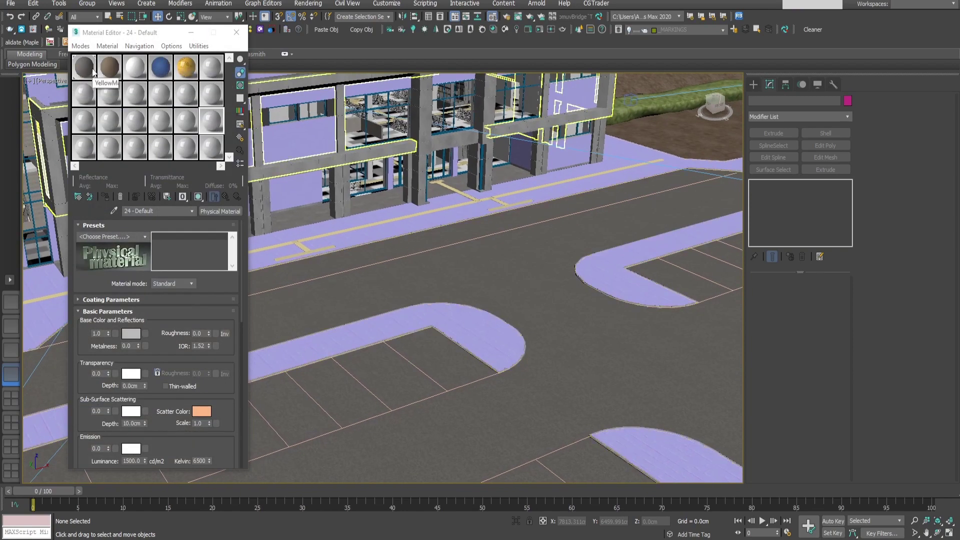
{"action": "middle_click_drag", "start_coordinate": [443, 268], "coordinate": [514, 246]}
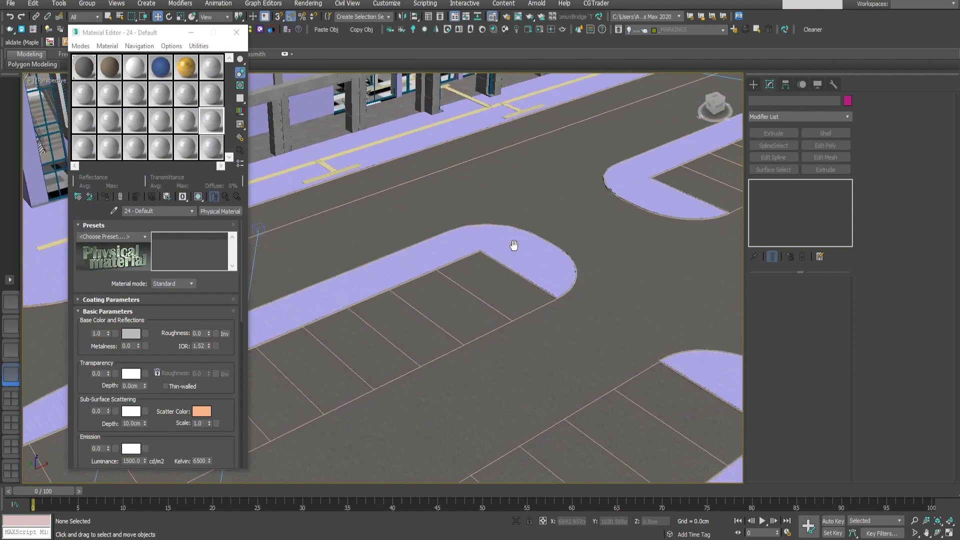
{"action": "middle_click_drag", "start_coordinate": [574, 270], "coordinate": [564, 295]}
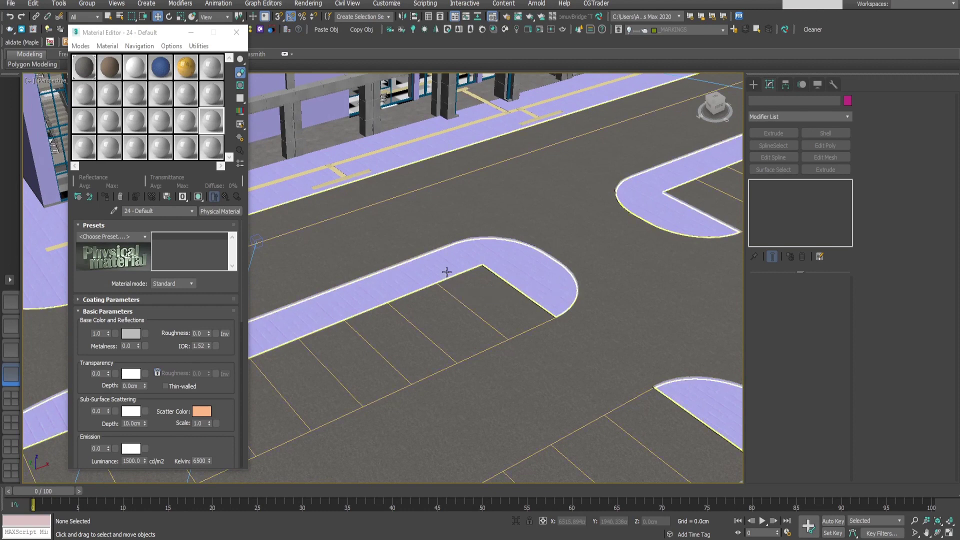
{"action": "middle_click_drag", "start_coordinate": [432, 280], "coordinate": [457, 311]}
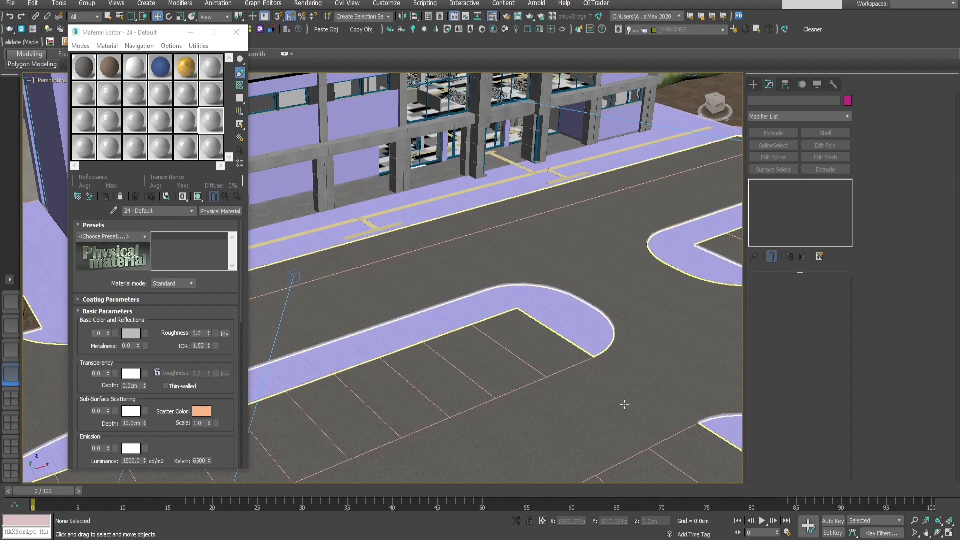
{"action": "left_click", "coordinate": [624, 404]}
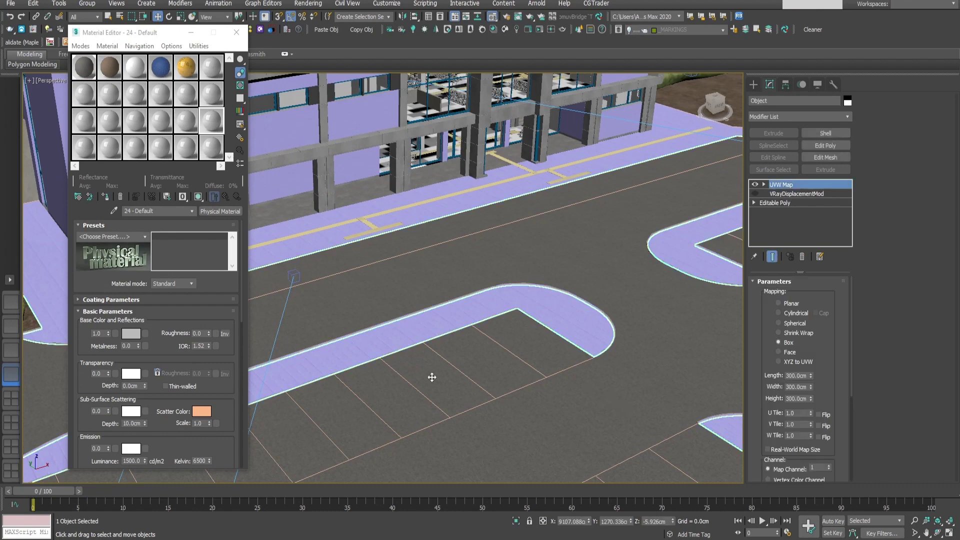
Make Asphalt the active material, inspect its Color Correction diffuse map, and show it in the viewport.
{"action": "double_click", "coordinate": [82, 68]}
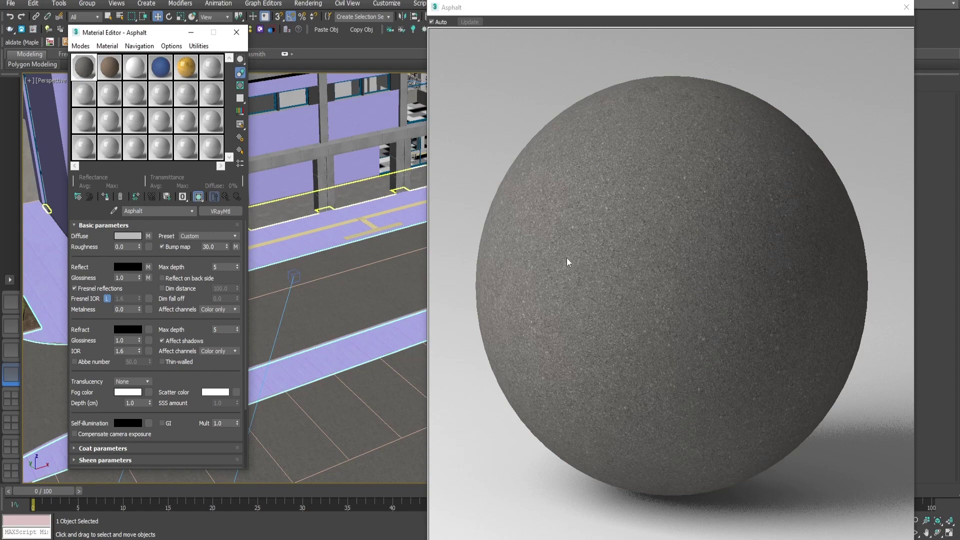
{"action": "left_click", "coordinate": [148, 238]}
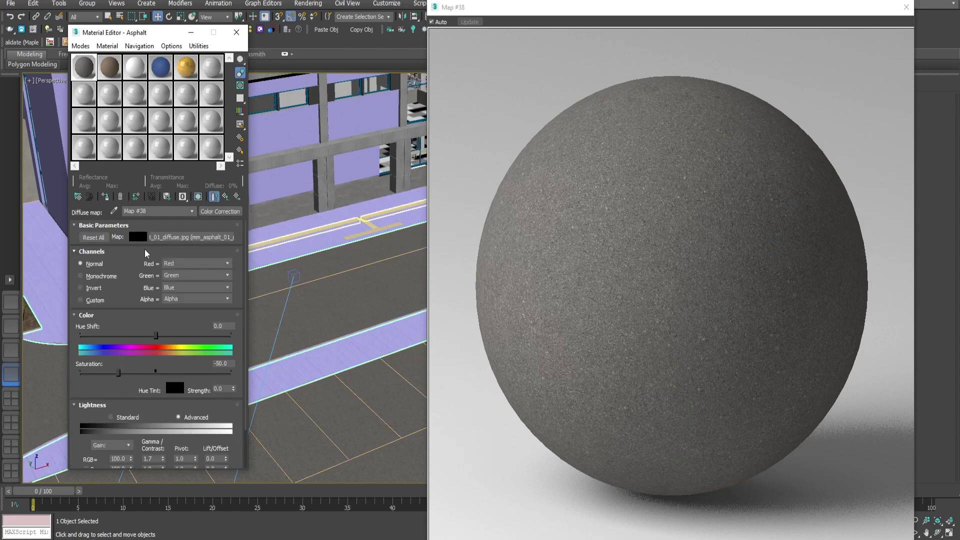
{"action": "left_click", "coordinate": [214, 196]}
{"action": "scroll", "coordinate": [200, 388], "scroll_direction": "down", "scroll_amount": 3}
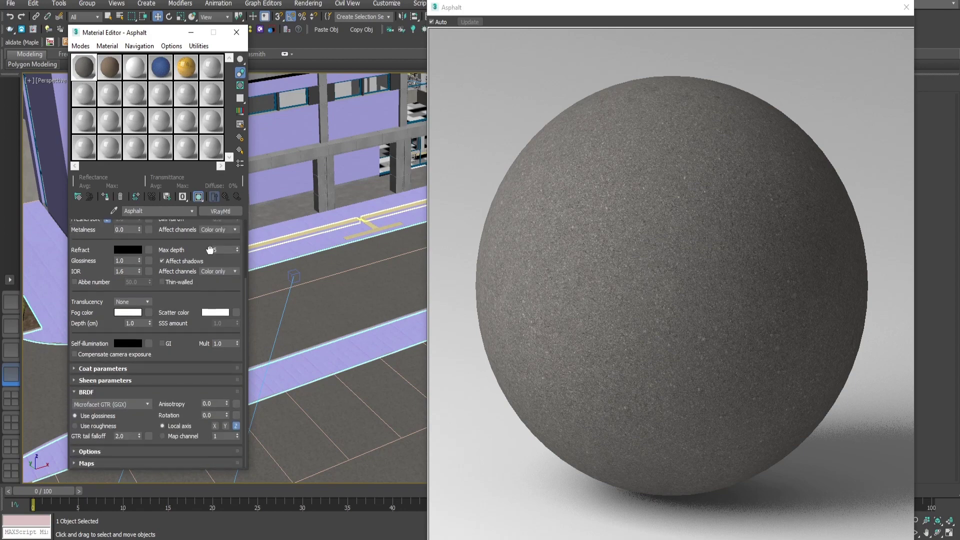
{"action": "left_click", "coordinate": [199, 197]}
Review the Asphalt Maps rollout: Mix reflect and glossiness, normal bump at 30.
{"action": "left_click", "coordinate": [132, 463]}
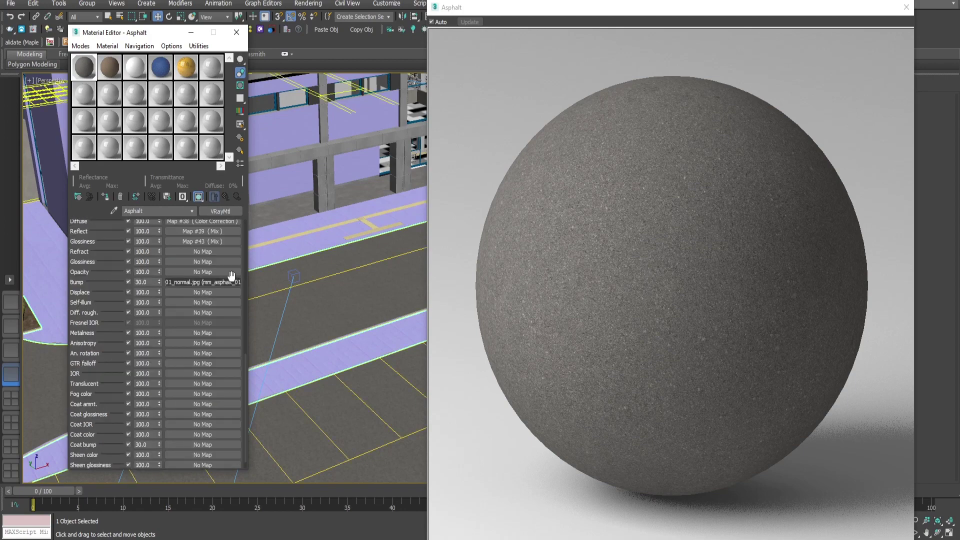
{"action": "scroll", "coordinate": [106, 255], "scroll_direction": "up", "scroll_amount": 3}
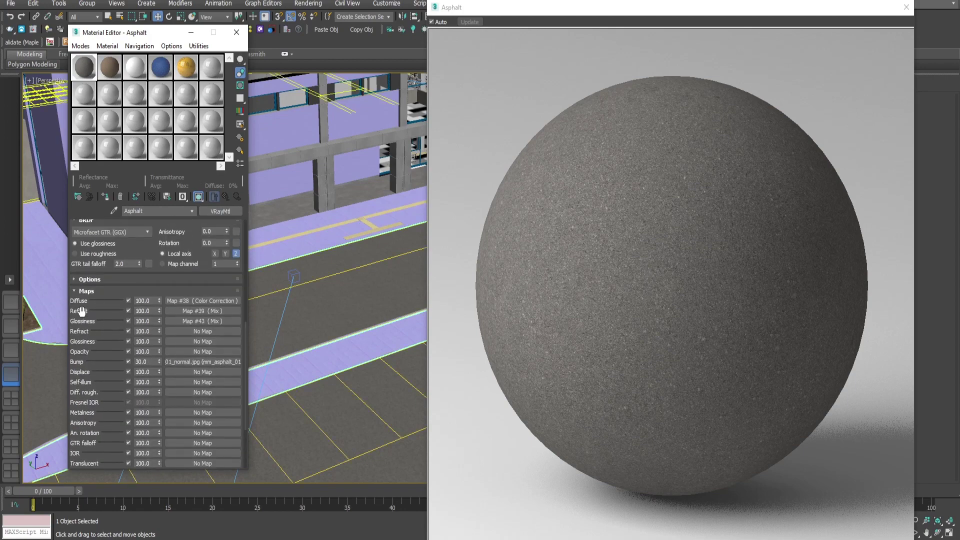
{"action": "left_click", "coordinate": [906, 7]}
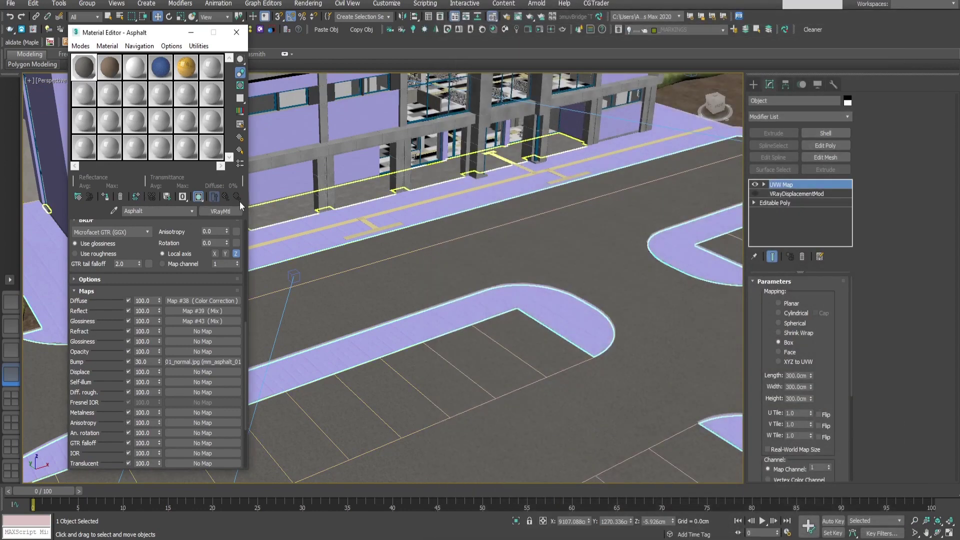
{"action": "middle_click_drag", "start_coordinate": [604, 386], "coordinate": [523, 337]}
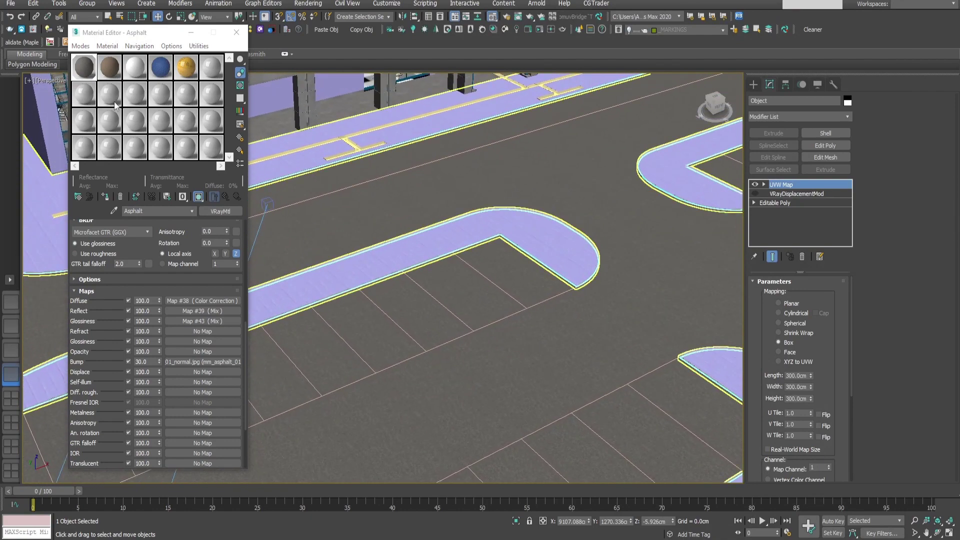
{"action": "left_click", "coordinate": [106, 73]}
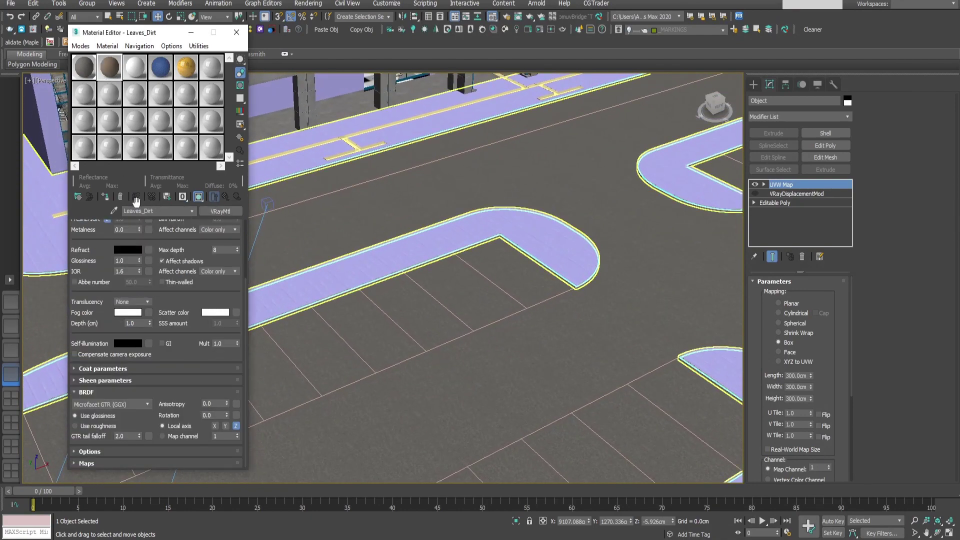
{"action": "left_click", "coordinate": [136, 198]}
{"action": "scroll", "coordinate": [603, 229], "scroll_direction": "up", "scroll_amount": 4}
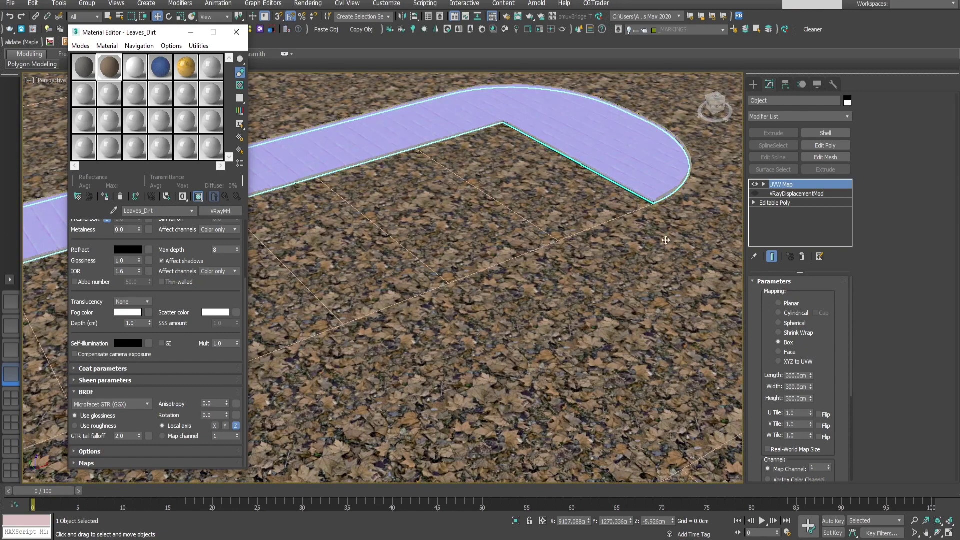
{"action": "left_click", "coordinate": [84, 67]}
{"action": "left_click", "coordinate": [134, 71]}
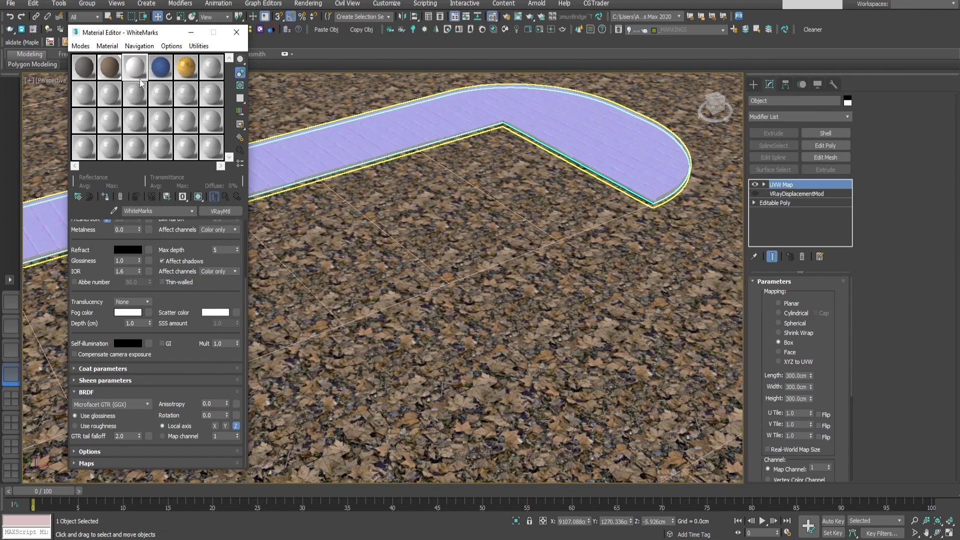
{"action": "left_click", "coordinate": [109, 197]}
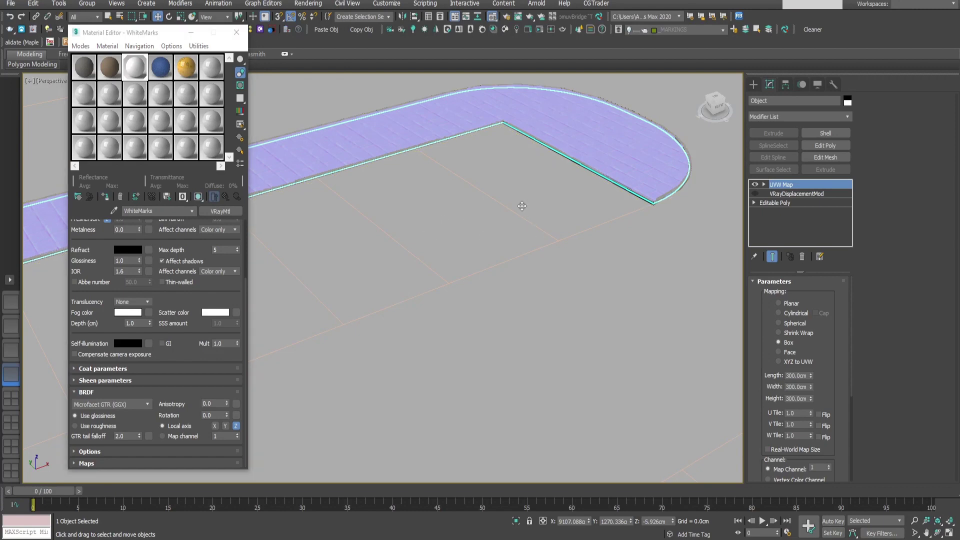
{"action": "scroll", "coordinate": [520, 210], "scroll_direction": "up", "scroll_amount": 3}
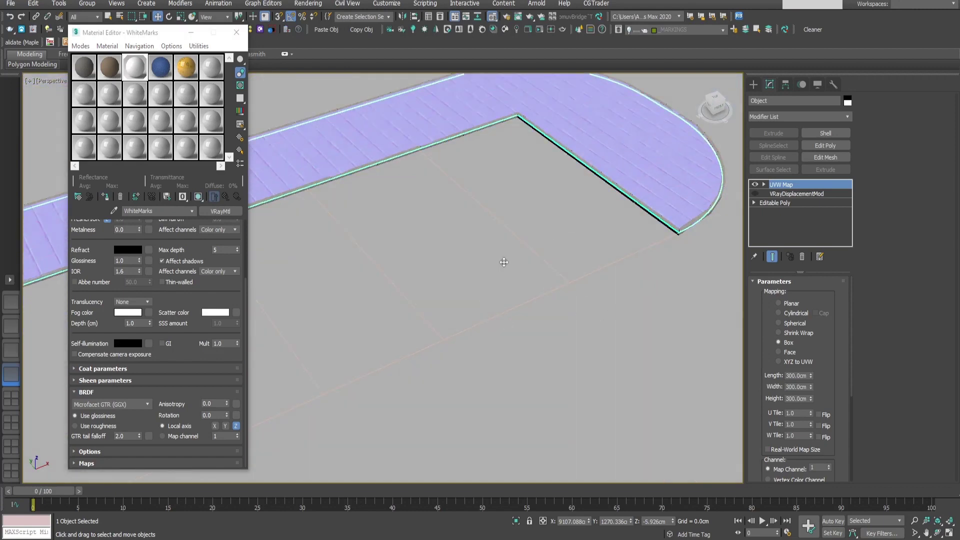
{"action": "left_click", "coordinate": [161, 66]}
{"action": "left_click", "coordinate": [106, 197]}
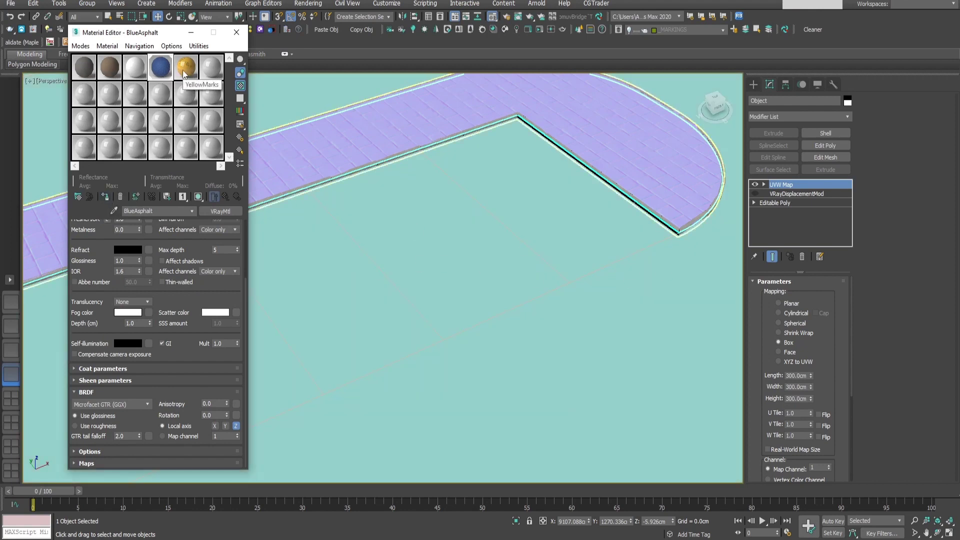
{"action": "left_click", "coordinate": [83, 70]}
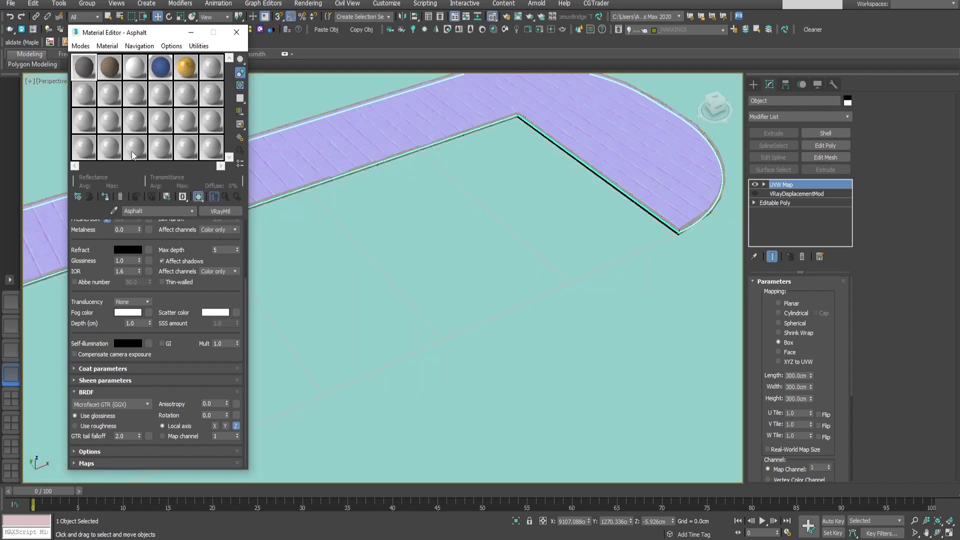
{"action": "left_click", "coordinate": [106, 197]}
{"action": "scroll", "coordinate": [390, 285], "scroll_direction": "down", "scroll_amount": 8}
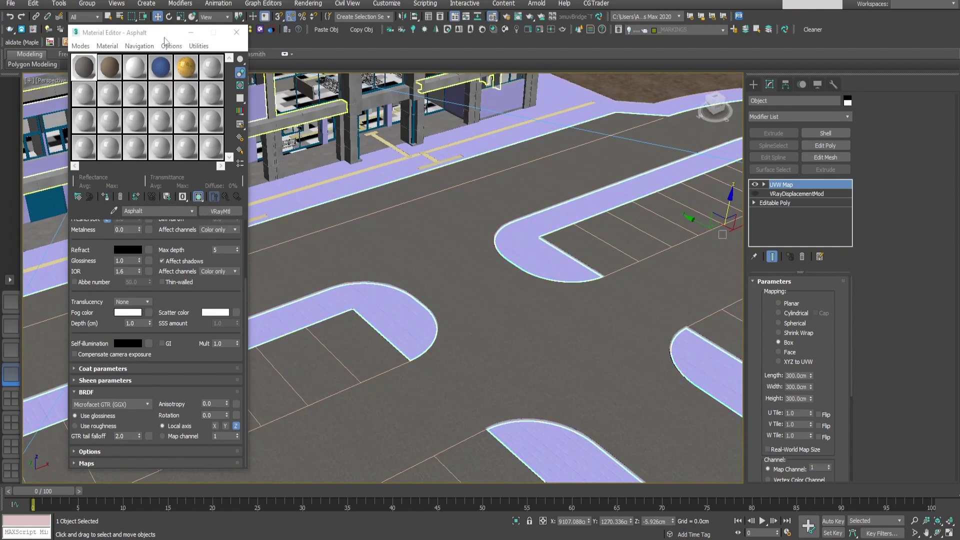
{"action": "middle_click_drag", "start_coordinate": [388, 258], "coordinate": [451, 245]}
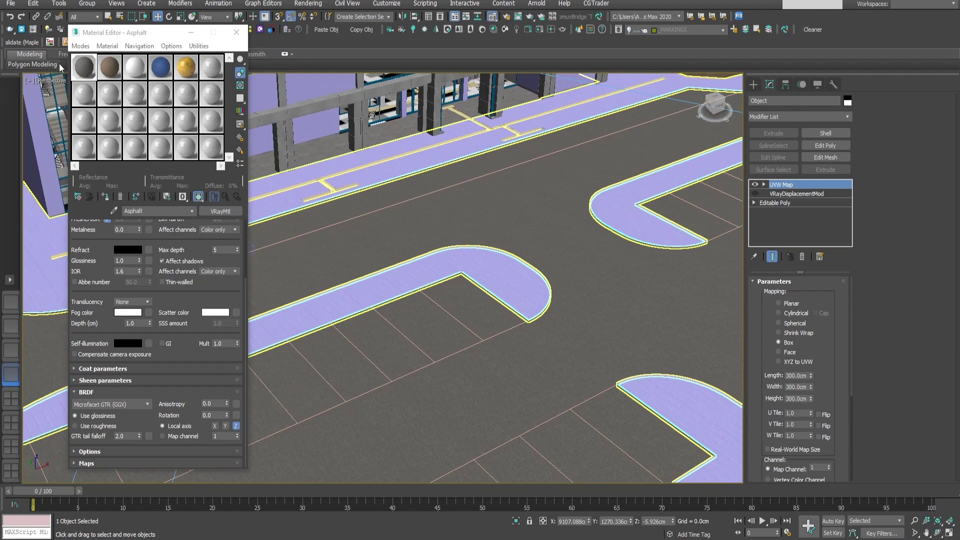
{"action": "middle_click_drag", "start_coordinate": [465, 290], "coordinate": [476, 283]}
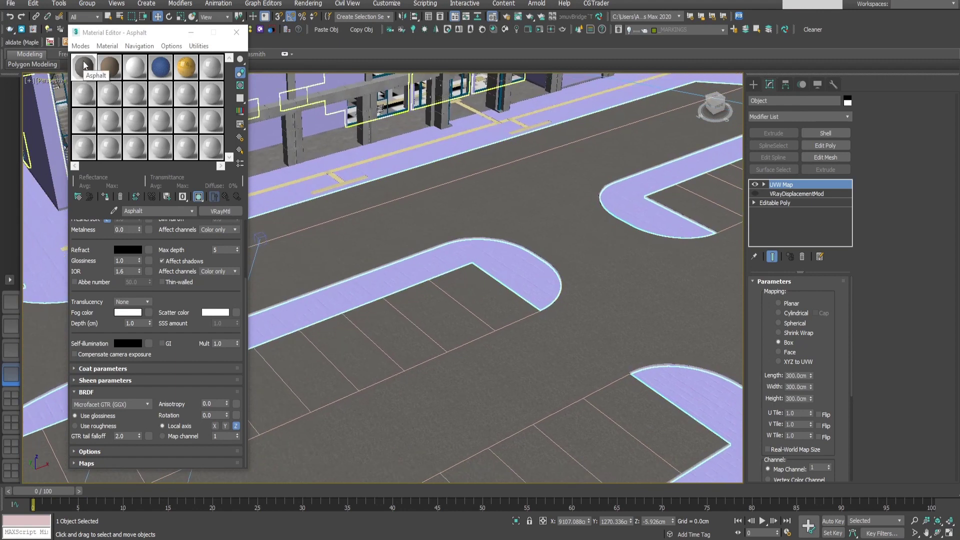
Convert Asphalt to a VRayBlendMtl, keeping the original Asphalt as the base material.
{"action": "left_click", "coordinate": [221, 210]}
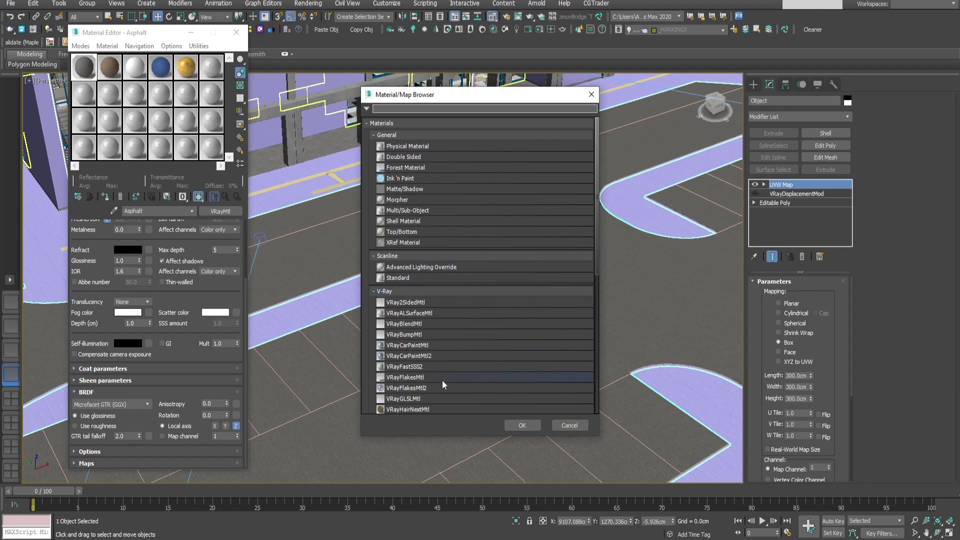
{"action": "double_click", "coordinate": [404, 324]}
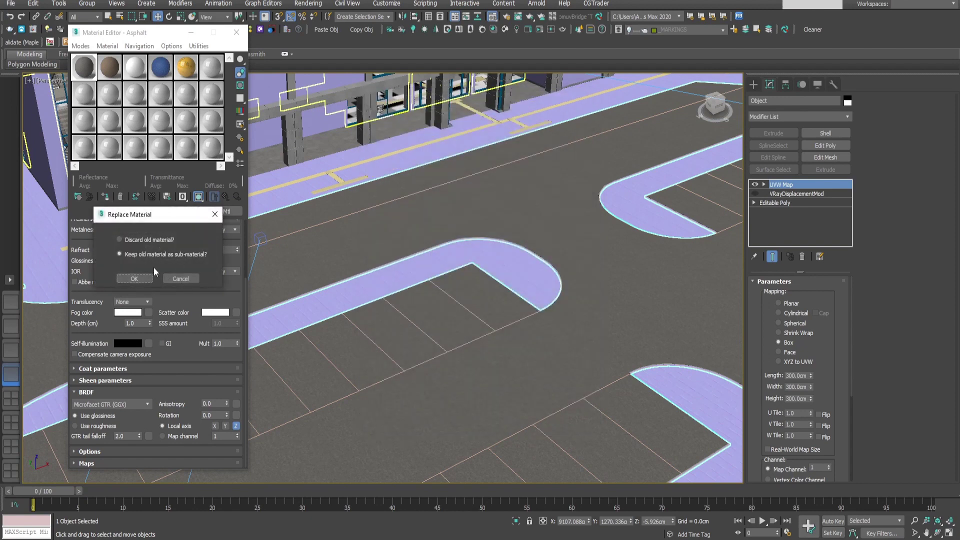
{"action": "left_click", "coordinate": [134, 279]}
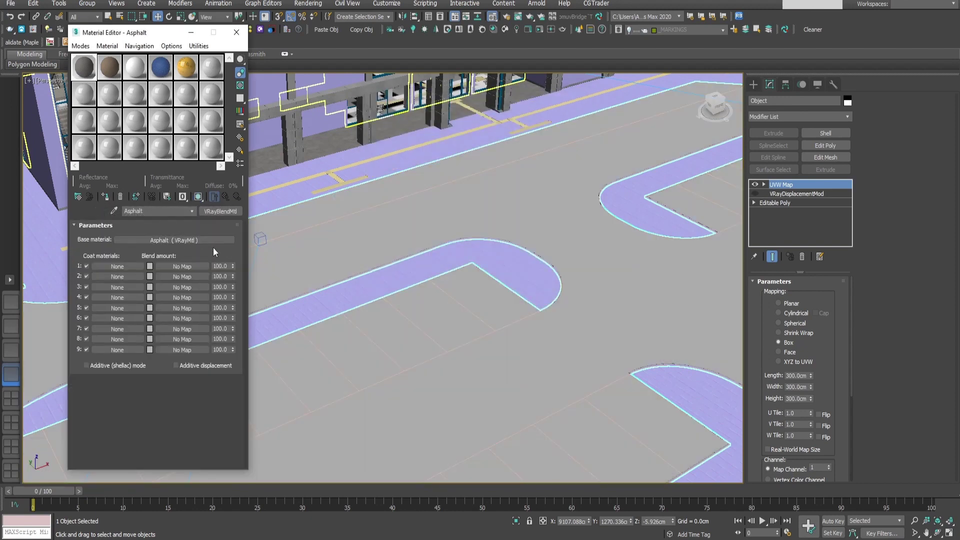
{"action": "middle_click_drag", "start_coordinate": [497, 263], "coordinate": [580, 257]}
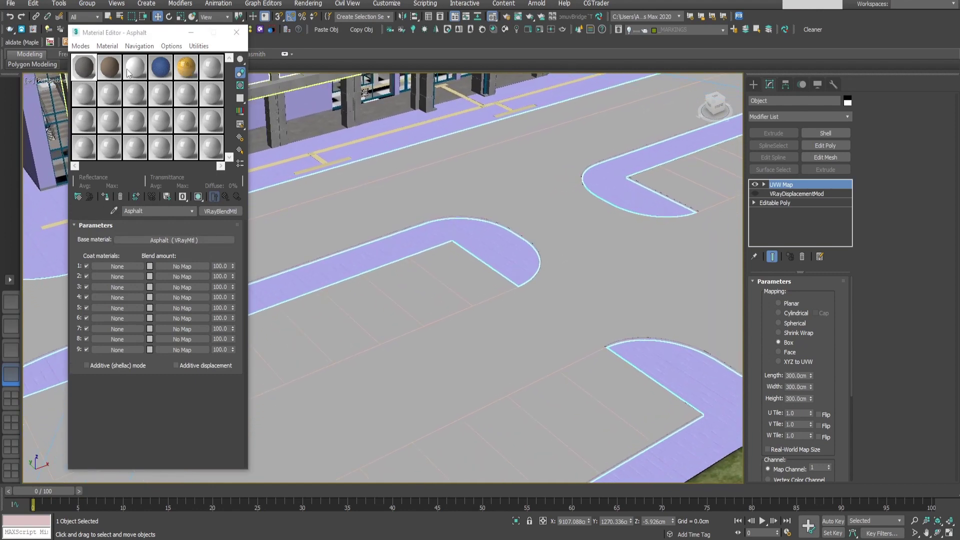
Instance WhiteMarks, BlueAsphalt, YellowMarks and Leaves_Dirt into coat slots 1–4.
{"action": "left_click_drag", "start_coordinate": [136, 67], "coordinate": [131, 266]}
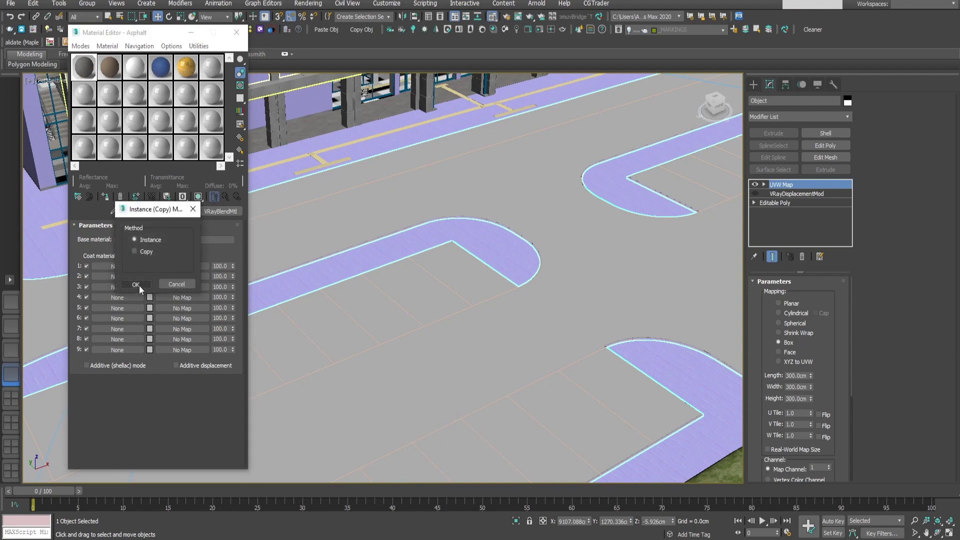
{"action": "left_click", "coordinate": [136, 285]}
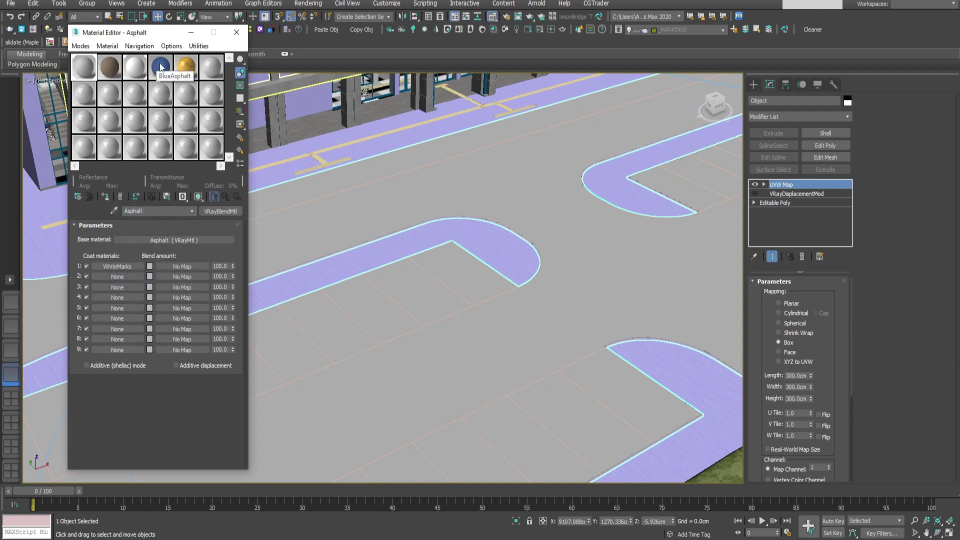
{"action": "left_click_drag", "start_coordinate": [105, 265], "coordinate": [117, 277]}
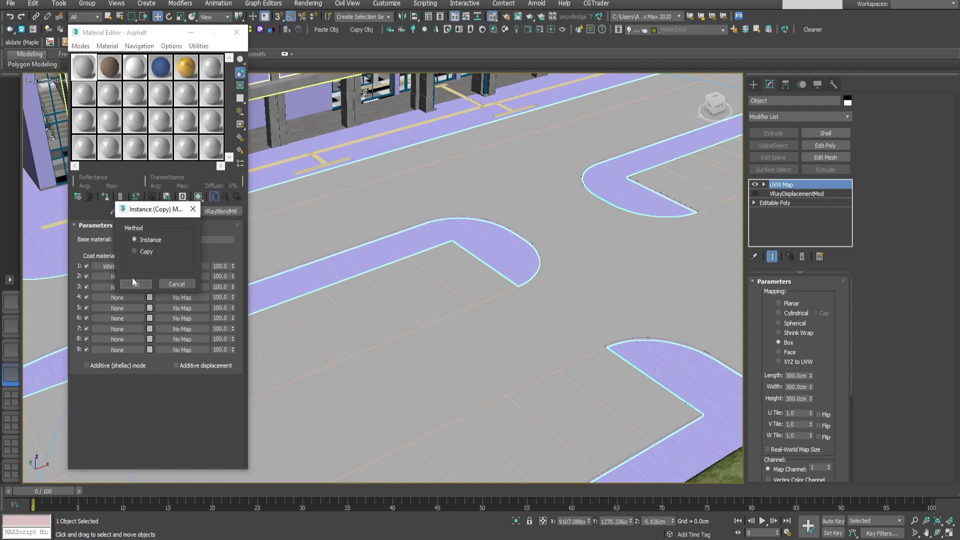
{"action": "left_click", "coordinate": [136, 284]}
{"action": "left_click_drag", "start_coordinate": [193, 85], "coordinate": [125, 290]}
{"action": "left_click", "coordinate": [135, 284]}
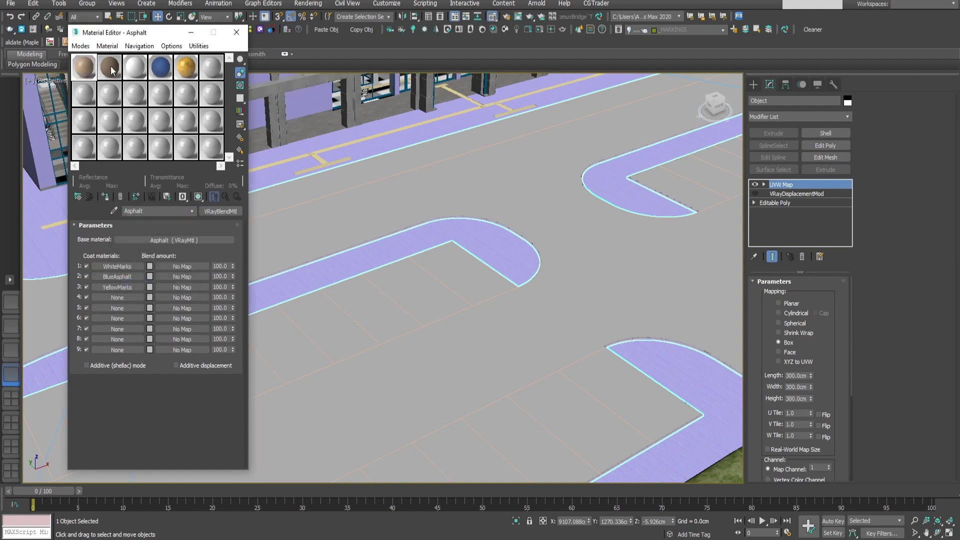
{"action": "left_click_drag", "start_coordinate": [110, 298], "coordinate": [114, 300]}
{"action": "left_click", "coordinate": [126, 292]}
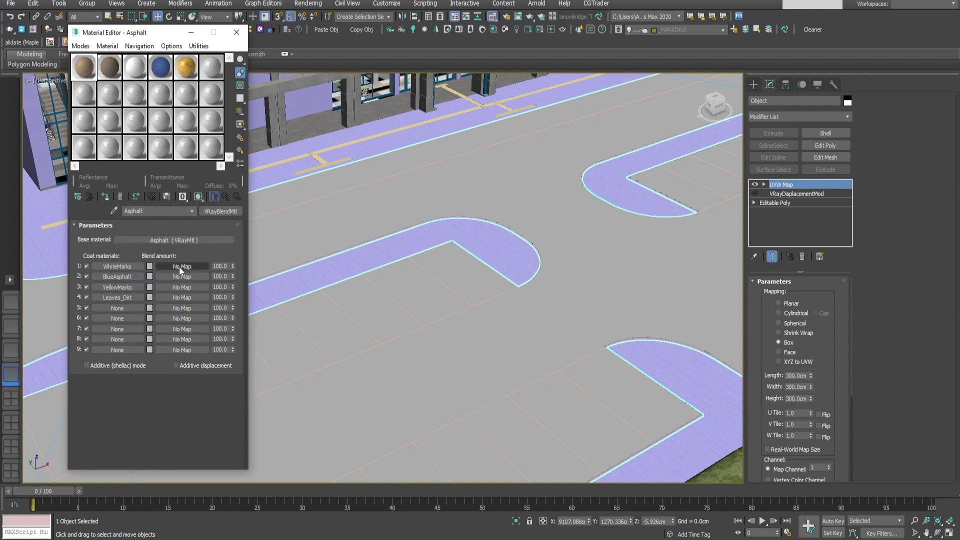
{"action": "middle_click_drag", "start_coordinate": [543, 308], "coordinate": [471, 286]}
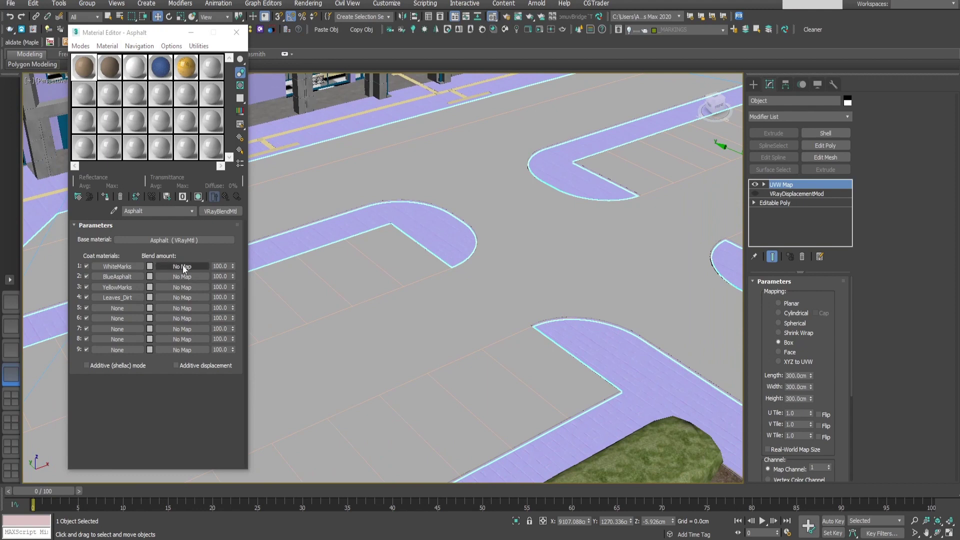
Put a VRayDistanceTex map (distance 10.0, white far, black near) on the Blend 1 amount.
{"action": "left_click", "coordinate": [183, 265]}
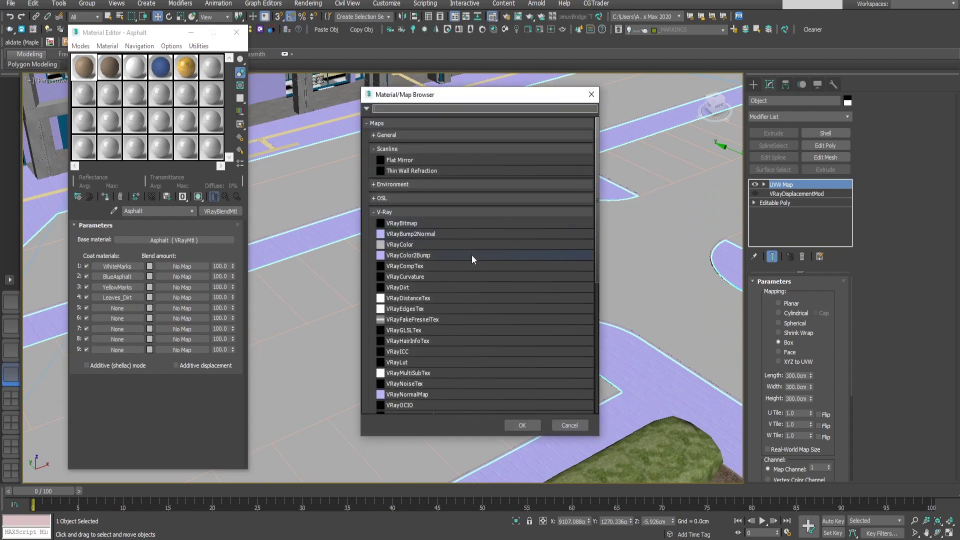
{"action": "double_click", "coordinate": [400, 298]}
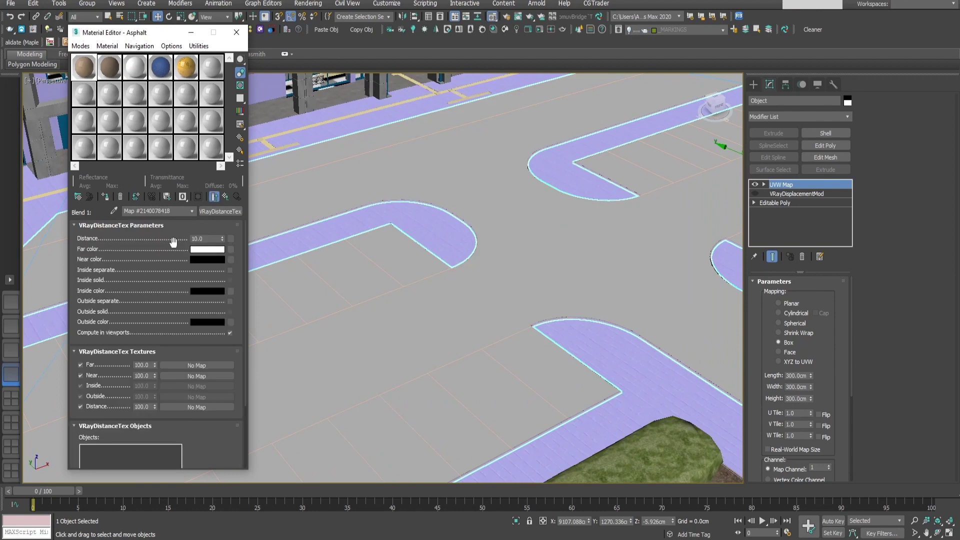
{"action": "scroll", "coordinate": [147, 287], "scroll_direction": "down", "scroll_amount": 1}
{"action": "scroll", "coordinate": [144, 306], "scroll_direction": "up", "scroll_amount": 1}
{"action": "middle_click_drag", "start_coordinate": [530, 342], "coordinate": [535, 318]}
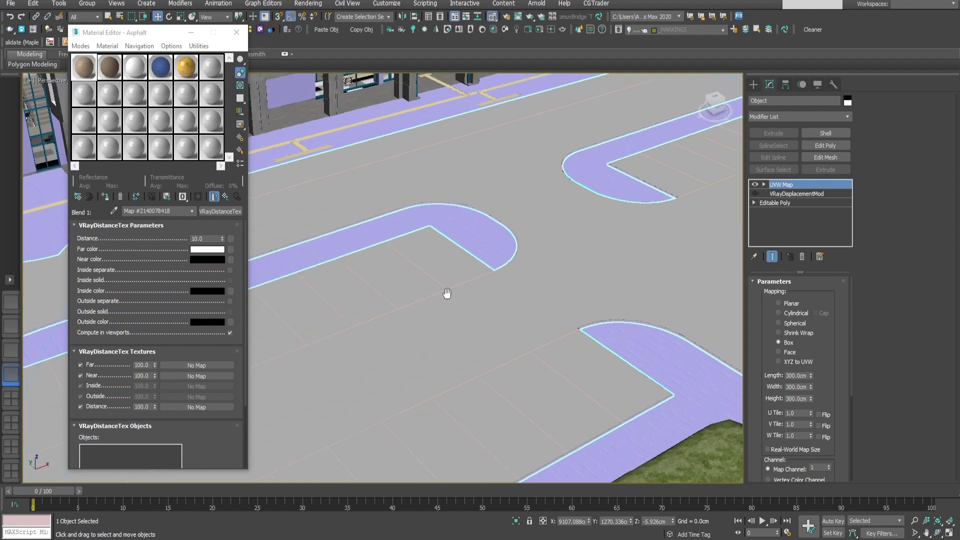
{"action": "middle_click_drag", "start_coordinate": [447, 294], "coordinate": [493, 307]}
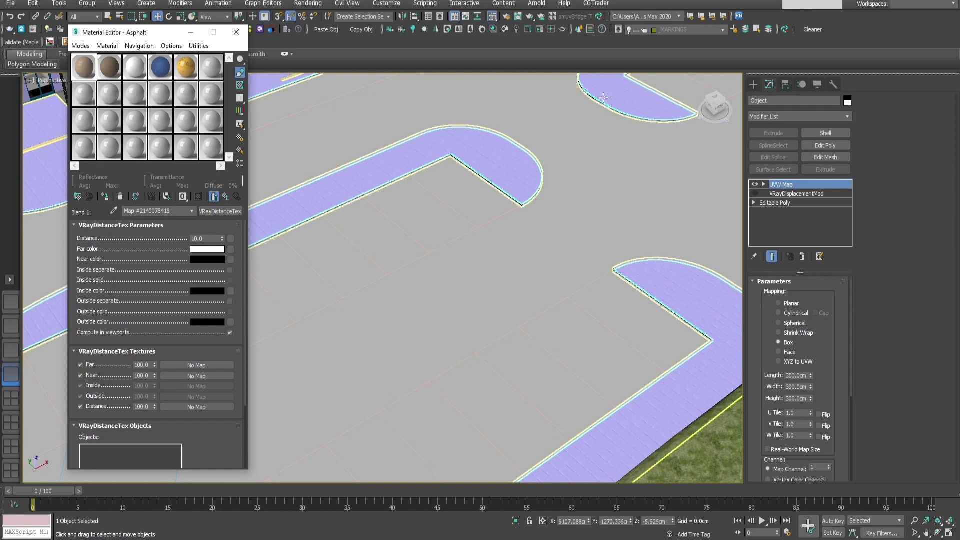
Unhide the _MARKINGS layer from the toolbar layer list and select Lines_Main Marking.
{"action": "left_click", "coordinate": [705, 30]}
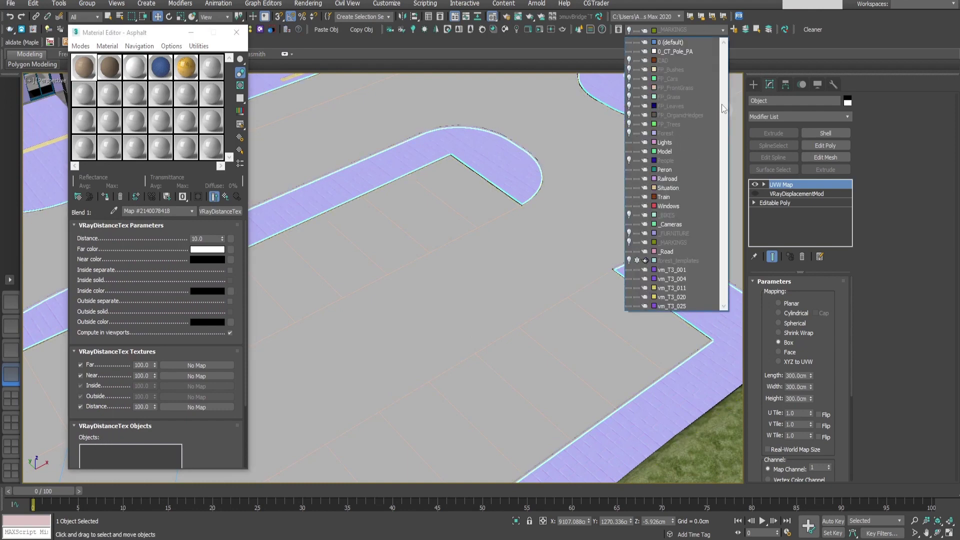
{"action": "left_click", "coordinate": [628, 242]}
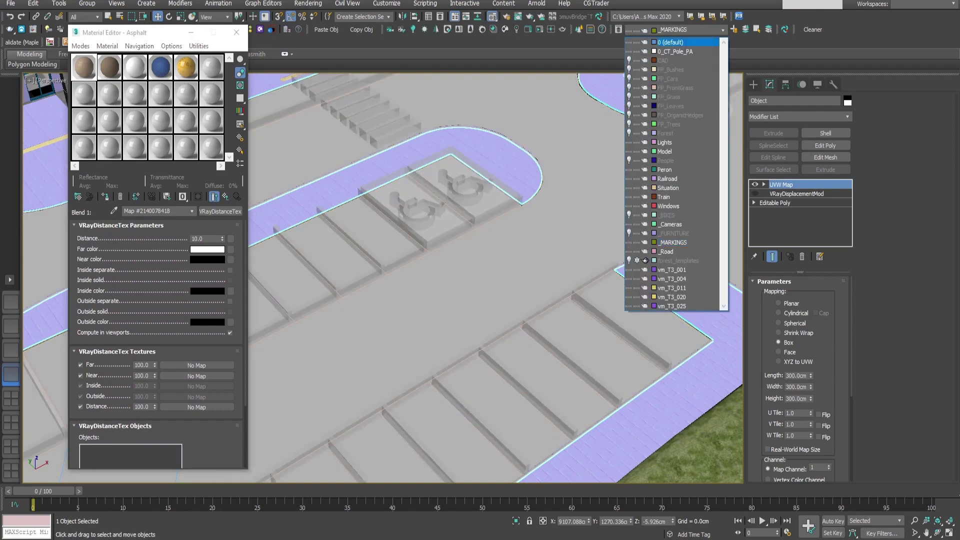
{"action": "middle_click_drag", "start_coordinate": [485, 136], "coordinate": [476, 278]}
{"action": "scroll", "coordinate": [475, 278], "scroll_direction": "down", "scroll_amount": 5}
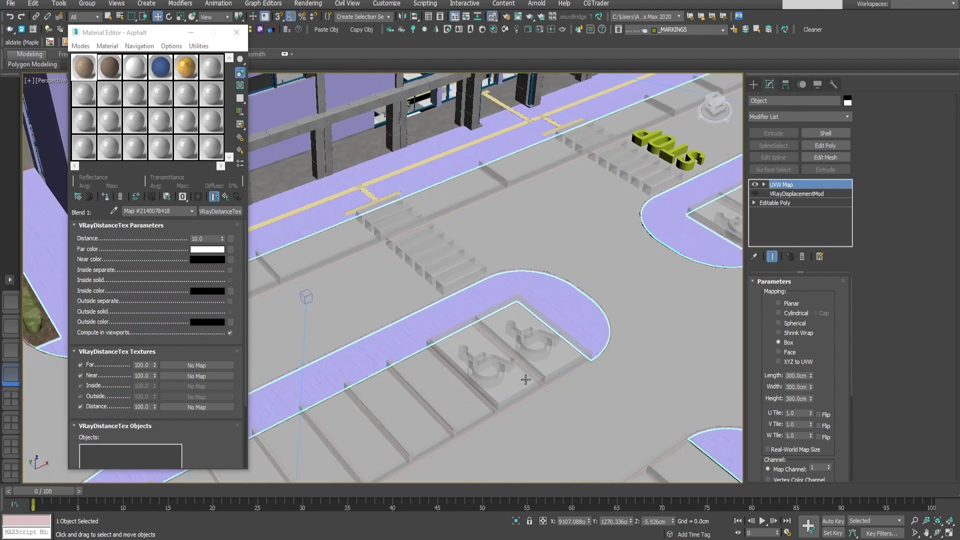
{"action": "scroll", "coordinate": [450, 343], "scroll_direction": "up", "scroll_amount": 7}
{"action": "left_click", "coordinate": [379, 241]}
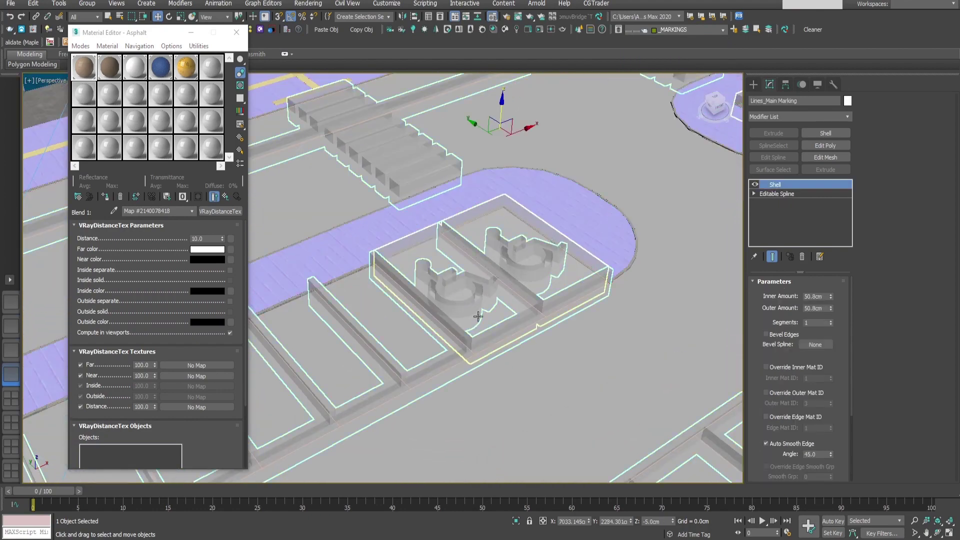
{"action": "scroll", "coordinate": [432, 255], "scroll_direction": "down", "scroll_amount": 3}
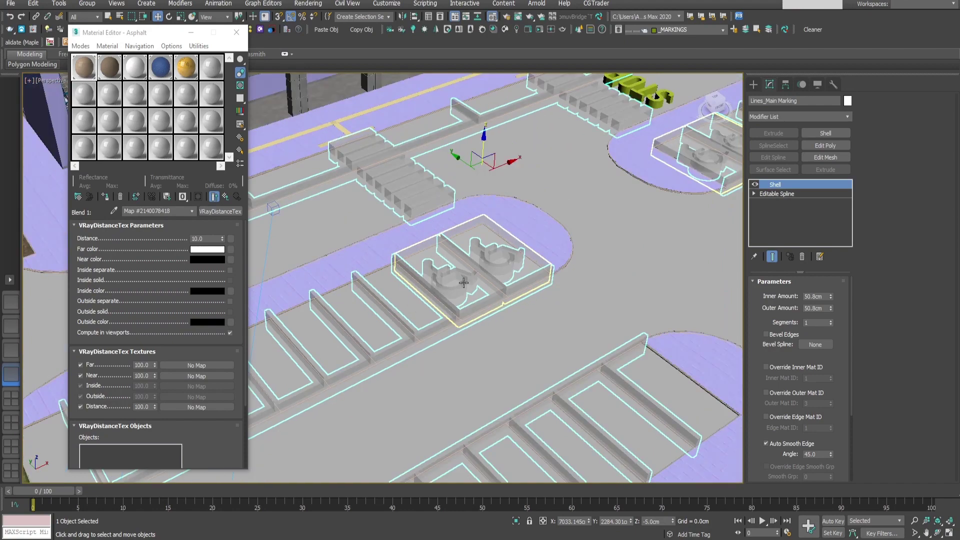
{"action": "scroll", "coordinate": [493, 340], "scroll_direction": "up", "scroll_amount": 3}
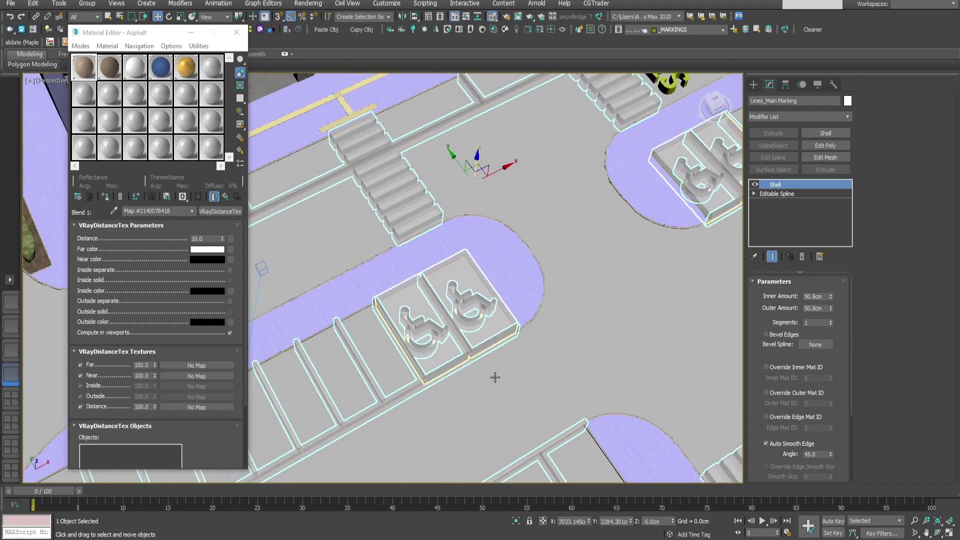
Inspect the stairs and STOP lettering from an oblique angle and select the yellow STOP marking.
{"action": "middle_click_drag", "start_coordinate": [357, 335], "coordinate": [515, 373], "text": "alt"}
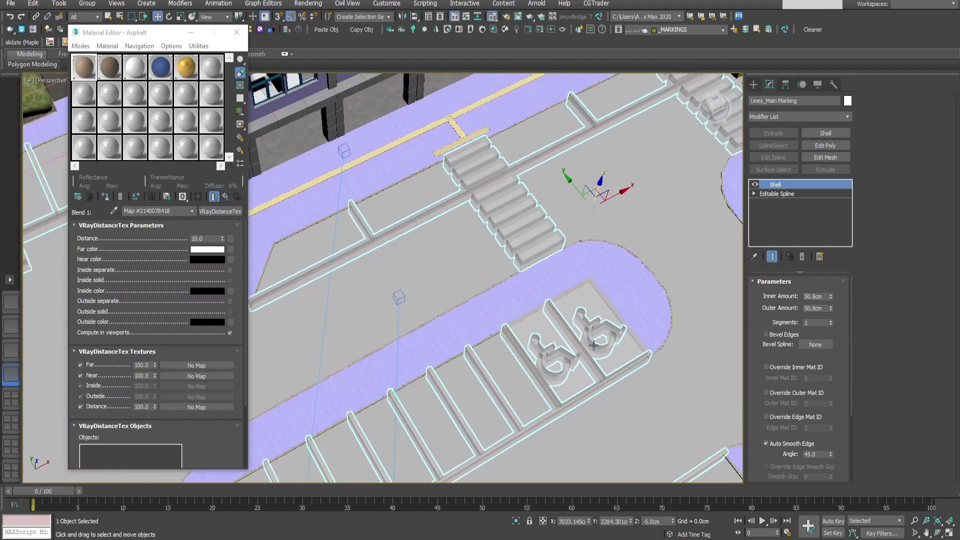
{"action": "middle_click_drag", "start_coordinate": [632, 381], "coordinate": [452, 397]}
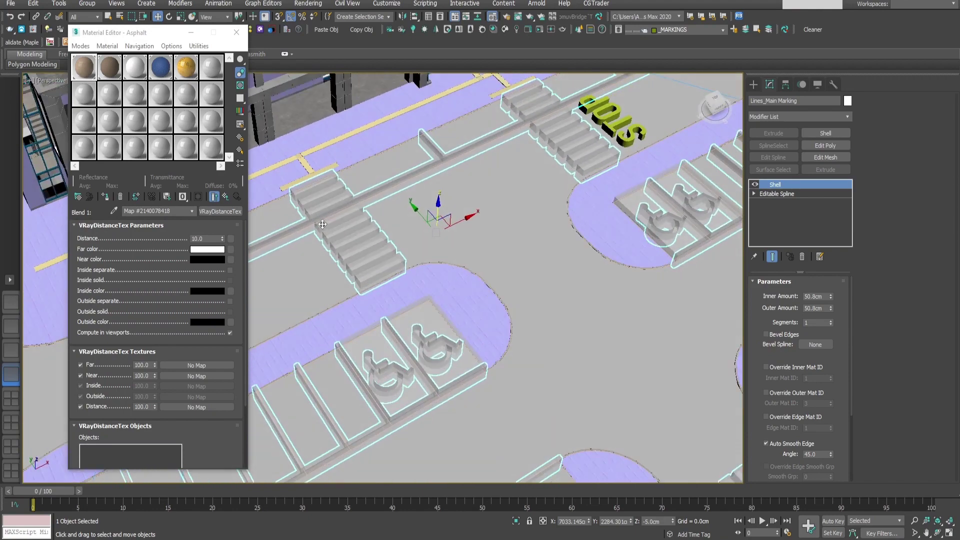
{"action": "middle_click_drag", "start_coordinate": [575, 221], "coordinate": [443, 341]}
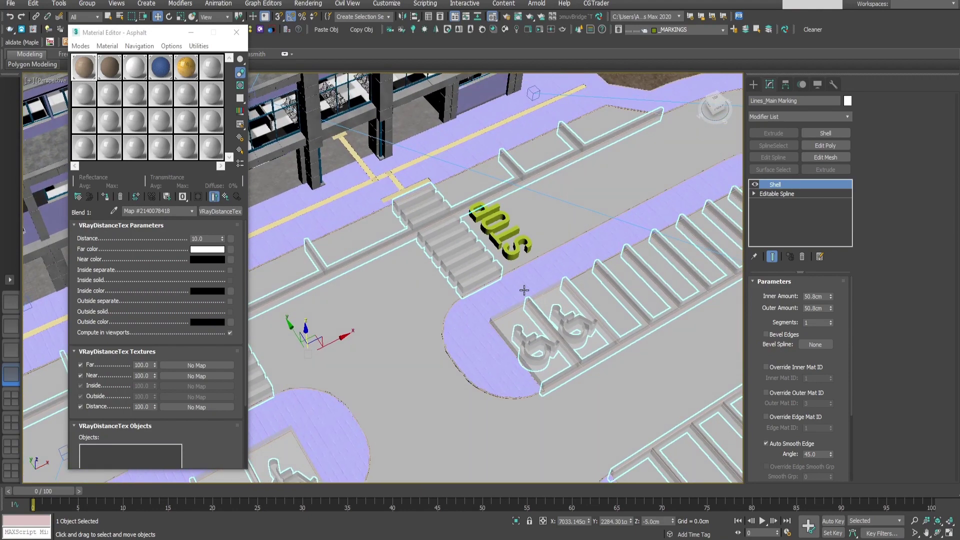
{"action": "left_click", "coordinate": [517, 248]}
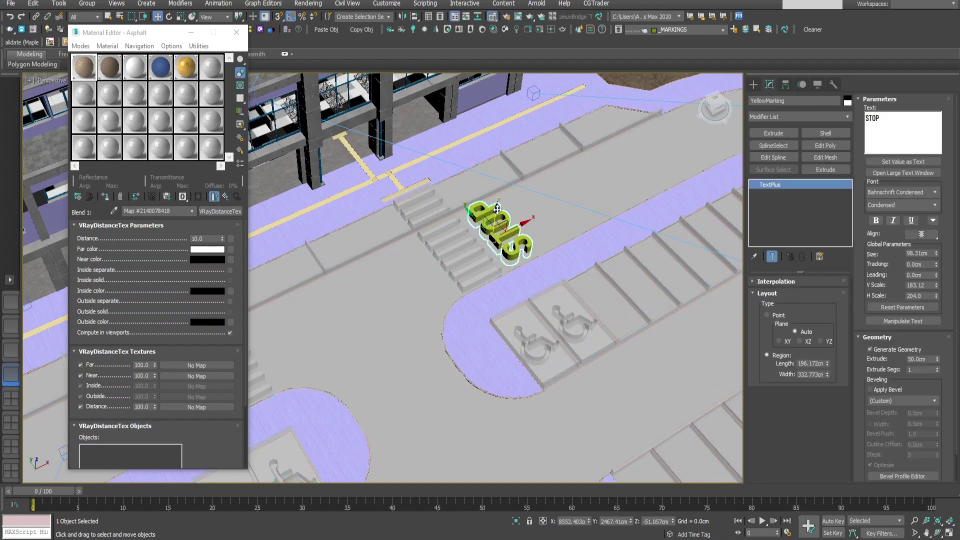
{"action": "middle_click_drag", "start_coordinate": [517, 249], "coordinate": [613, 340]}
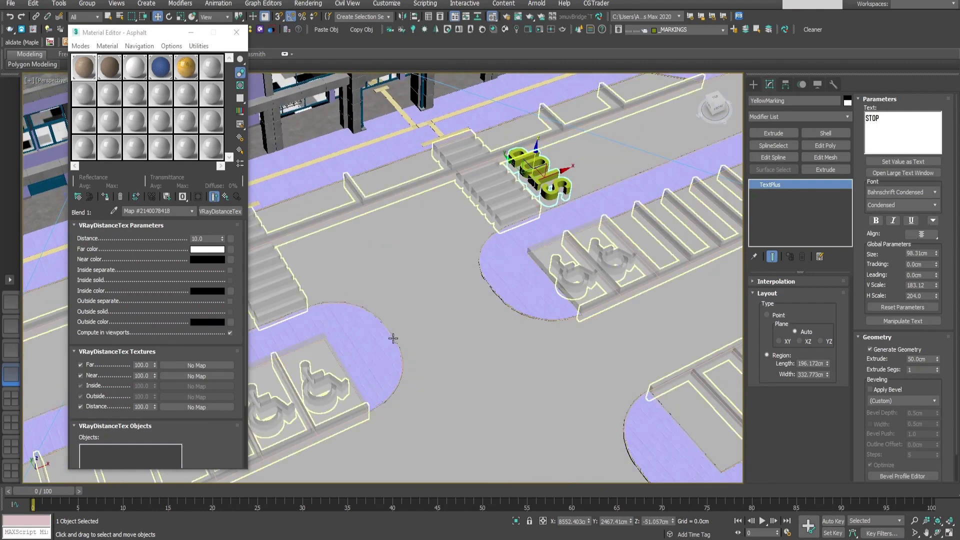
{"action": "middle_click_drag", "start_coordinate": [392, 336], "coordinate": [548, 328]}
{"action": "scroll", "coordinate": [431, 366], "scroll_direction": "up", "scroll_amount": 3}
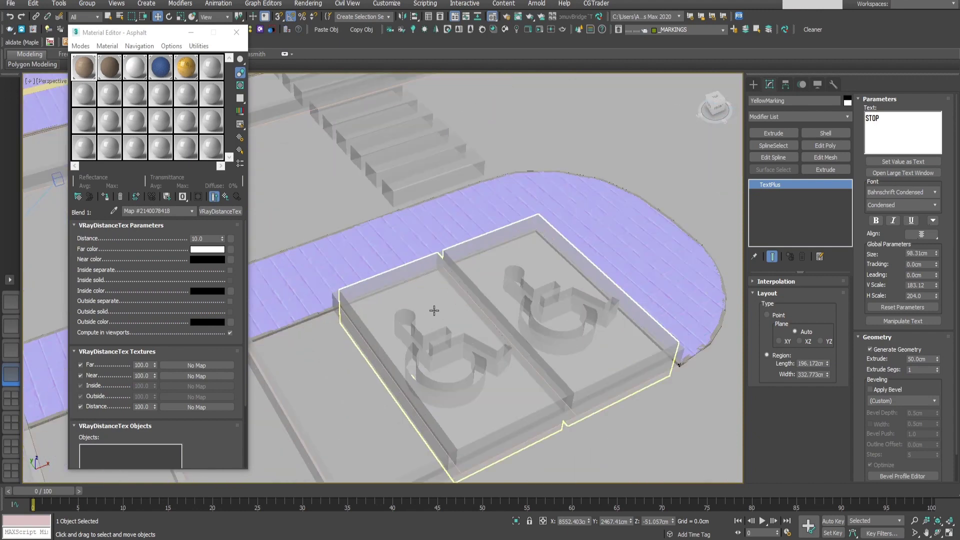
{"action": "left_click", "coordinate": [410, 296]}
{"action": "scroll", "coordinate": [515, 292], "scroll_direction": "down", "scroll_amount": 8}
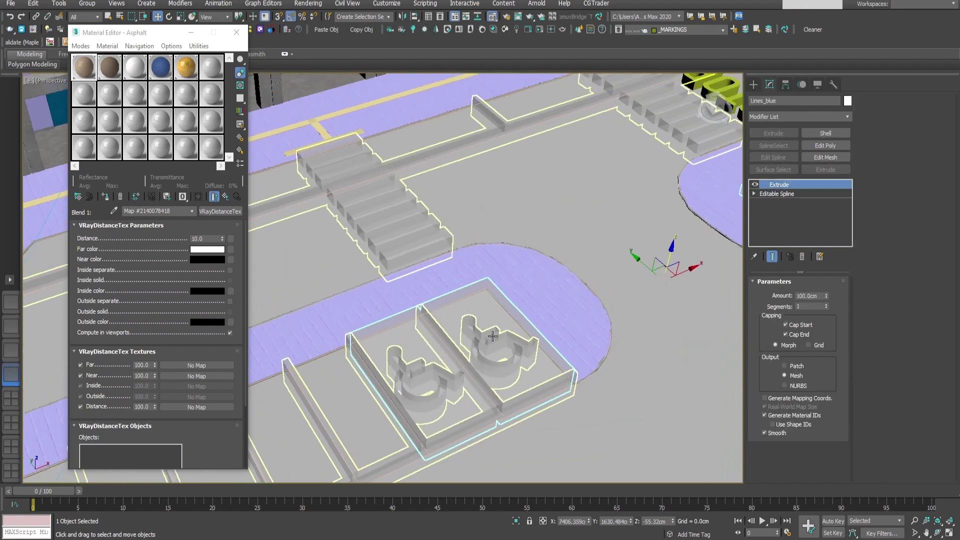
{"action": "left_click", "coordinate": [516, 521]}
{"action": "middle_click_drag", "start_coordinate": [519, 327], "coordinate": [601, 374], "text": "alt"}
{"action": "middle_click_drag", "start_coordinate": [364, 402], "coordinate": [385, 386]}
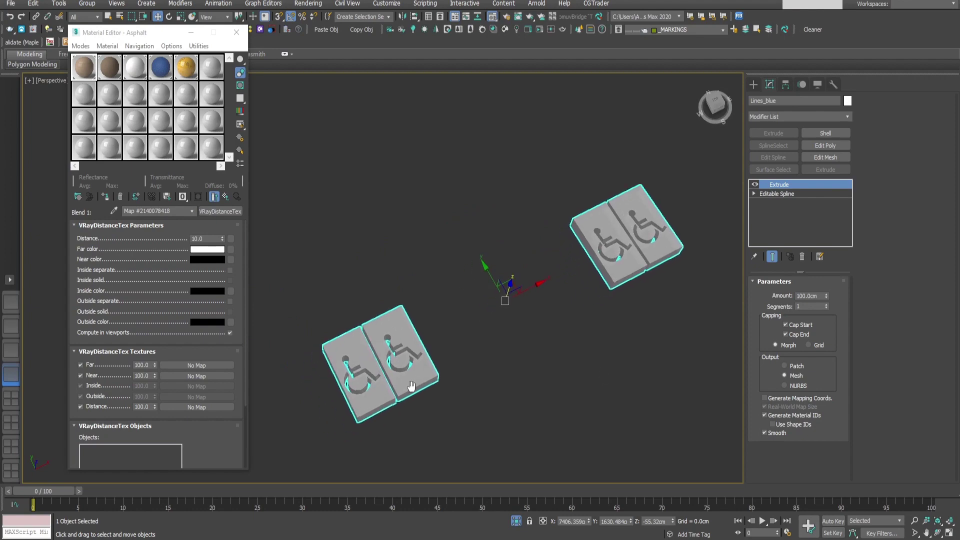
{"action": "left_click", "coordinate": [516, 521]}
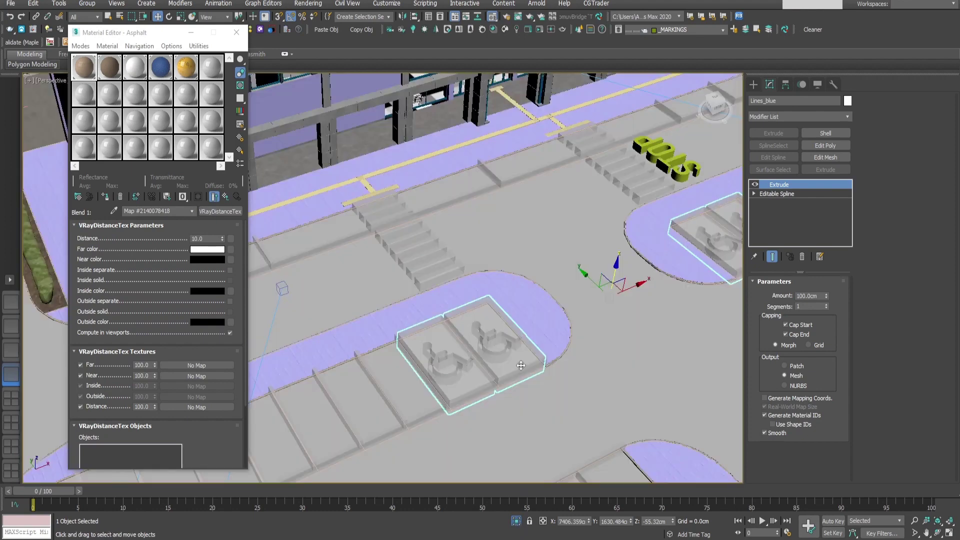
{"action": "middle_click_drag", "start_coordinate": [518, 409], "coordinate": [534, 397]}
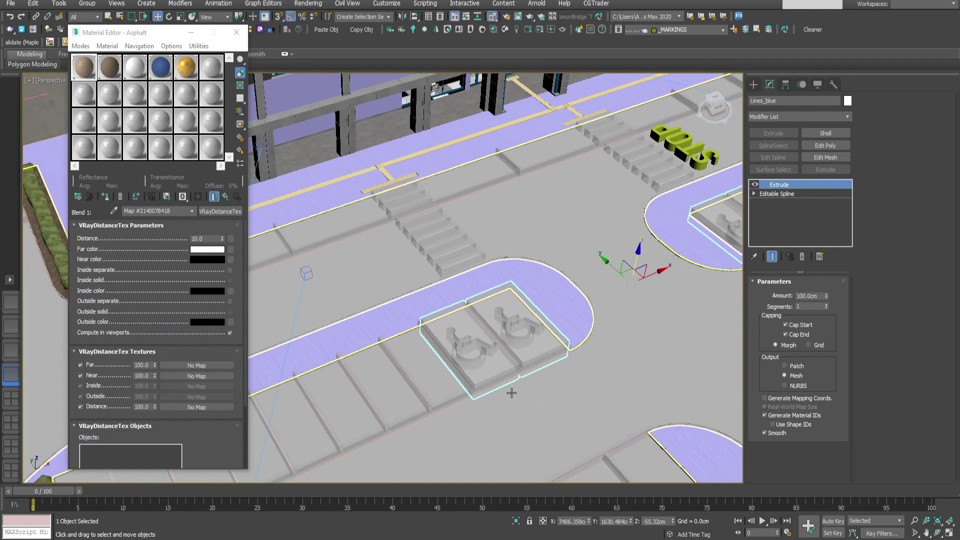
{"action": "left_click", "coordinate": [426, 400]}
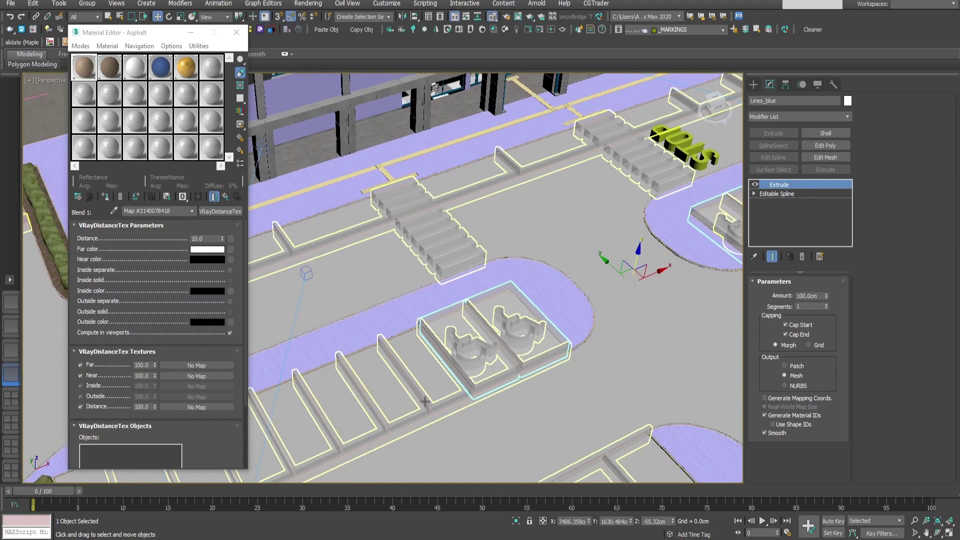
{"action": "left_click", "coordinate": [516, 521]}
{"action": "scroll", "coordinate": [373, 284], "scroll_direction": "up", "scroll_amount": 6}
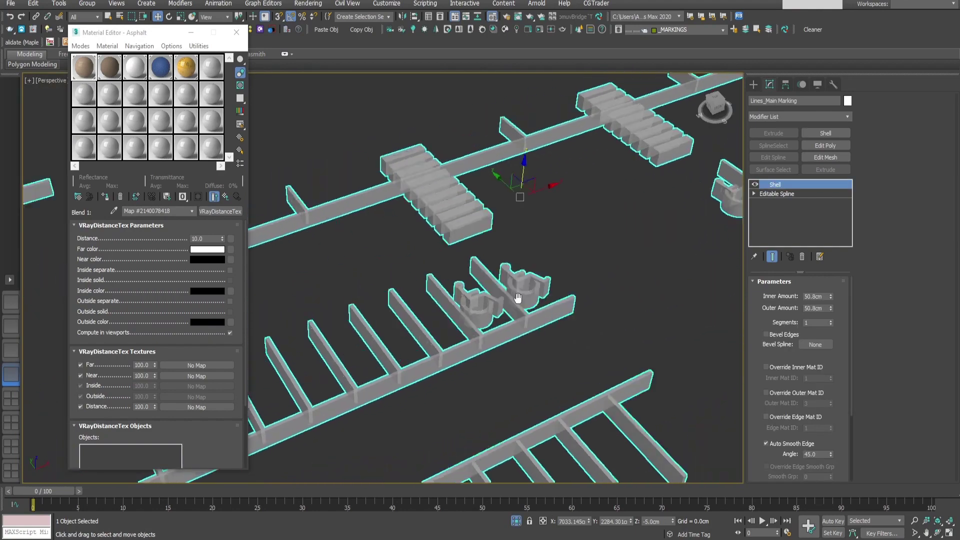
{"action": "middle_click_drag", "start_coordinate": [475, 280], "coordinate": [529, 316]}
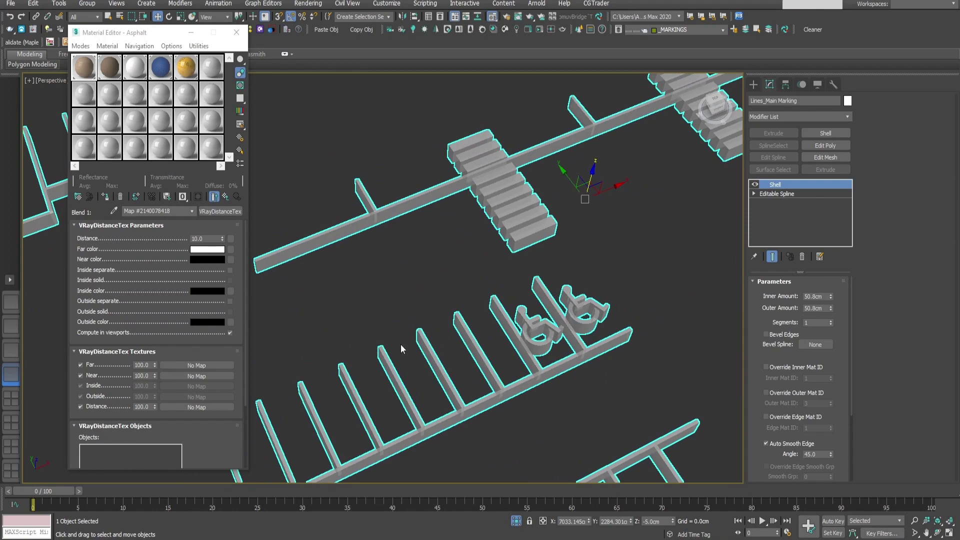
{"action": "left_click", "coordinate": [516, 521]}
{"action": "scroll", "coordinate": [450, 310], "scroll_direction": "up", "scroll_amount": 3}
{"action": "middle_click_drag", "start_coordinate": [480, 297], "coordinate": [396, 351]}
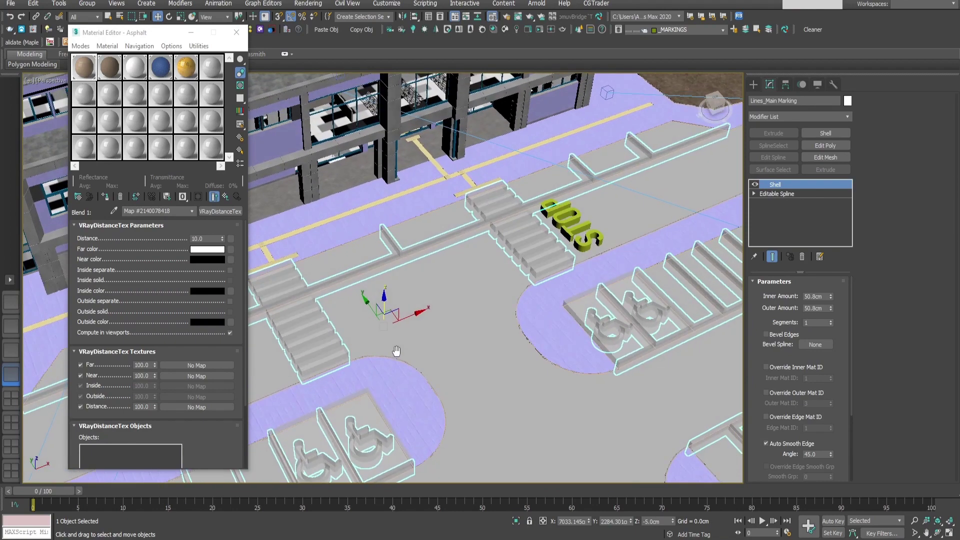
{"action": "left_click", "coordinate": [588, 234]}
{"action": "middle_click_drag", "start_coordinate": [425, 335], "coordinate": [482, 262]}
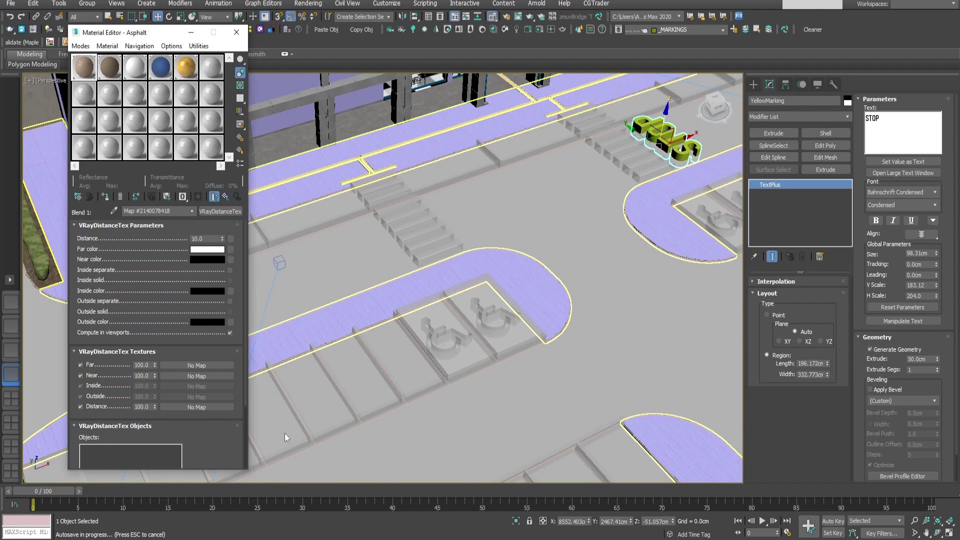
Open the Blend 1 VRayDistanceTex map and rename it WhiteMarkingsMask.
{"action": "left_click", "coordinate": [214, 196]}
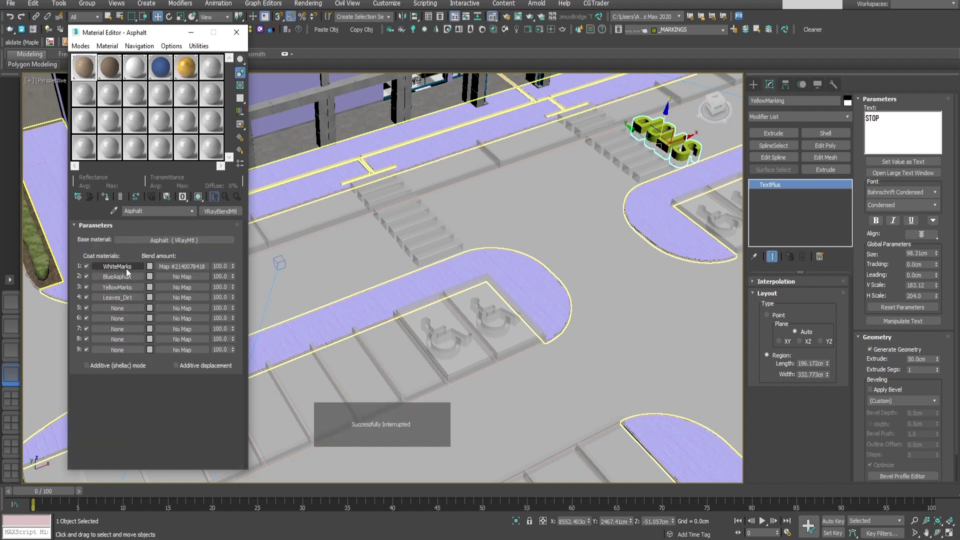
{"action": "left_click", "coordinate": [181, 266]}
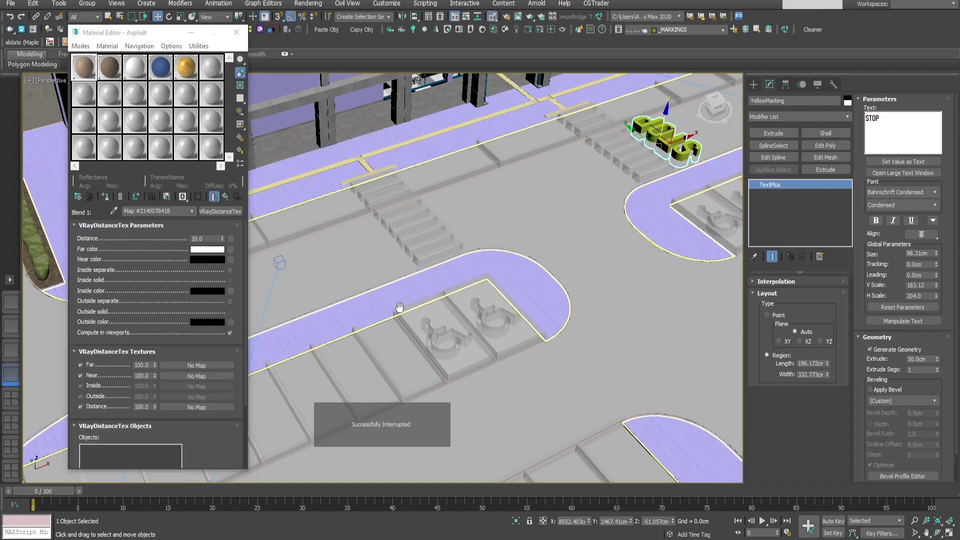
{"action": "middle_click_drag", "start_coordinate": [398, 306], "coordinate": [386, 253]}
{"action": "scroll", "coordinate": [414, 244], "scroll_direction": "up", "scroll_amount": 2}
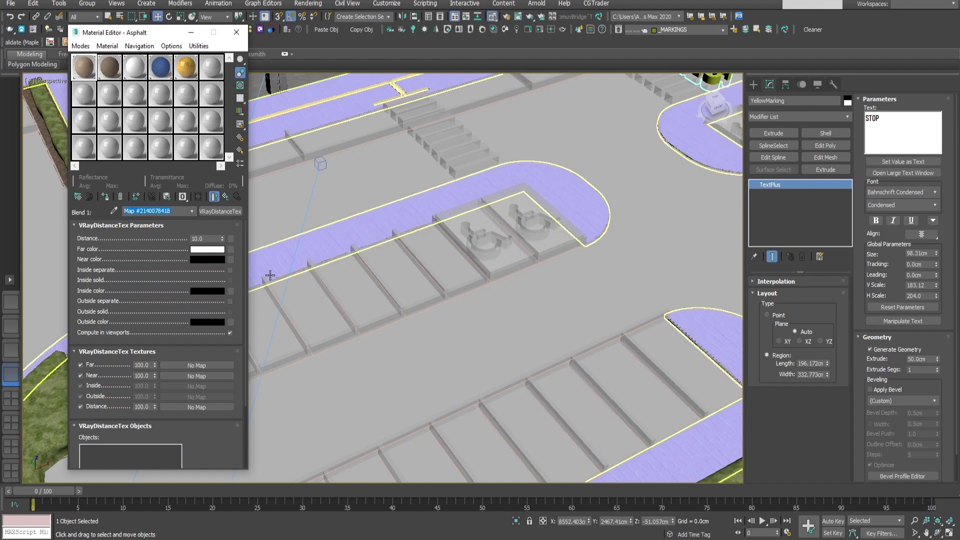
{"action": "type", "text": "WhiteMarkingsMask"}
{"action": "scroll", "coordinate": [176, 295], "scroll_direction": "down", "scroll_amount": 3}
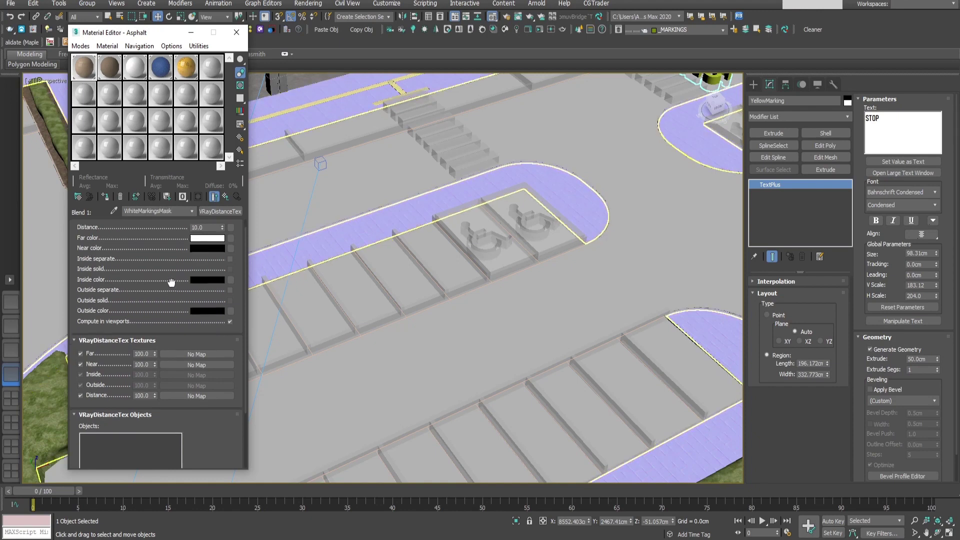
Add Lines_Main Marking to the WhiteMarkingsMask Objects list.
{"action": "left_click_drag", "start_coordinate": [160, 38], "coordinate": [164, 1]}
{"action": "scroll", "coordinate": [218, 407], "scroll_direction": "down", "scroll_amount": 4}
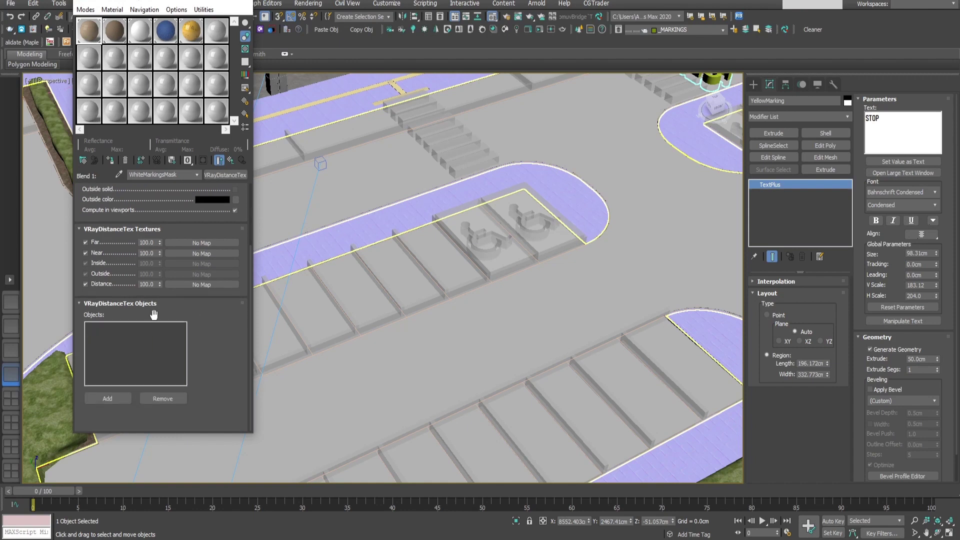
{"action": "left_click", "coordinate": [107, 398]}
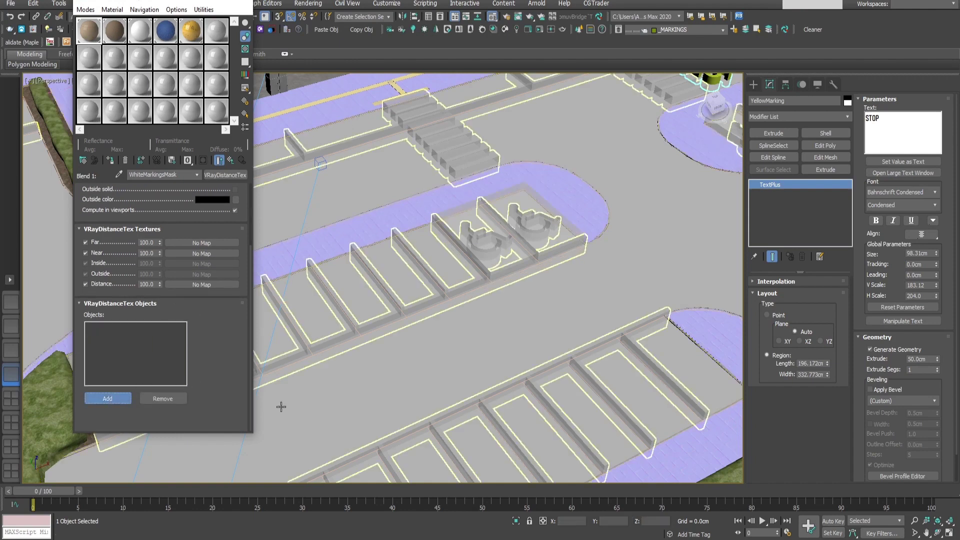
{"action": "left_click", "coordinate": [334, 338]}
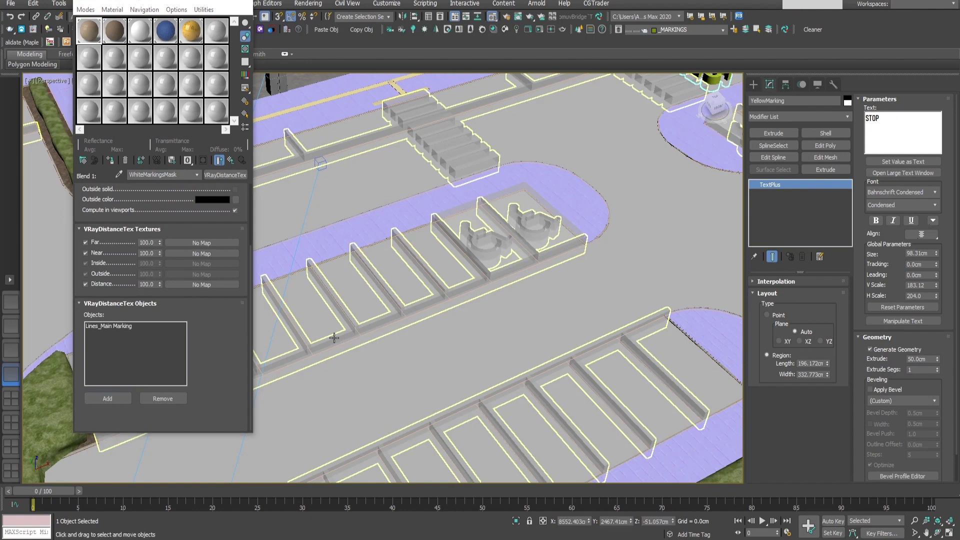
{"action": "scroll", "coordinate": [161, 204], "scroll_direction": "up", "scroll_amount": 5}
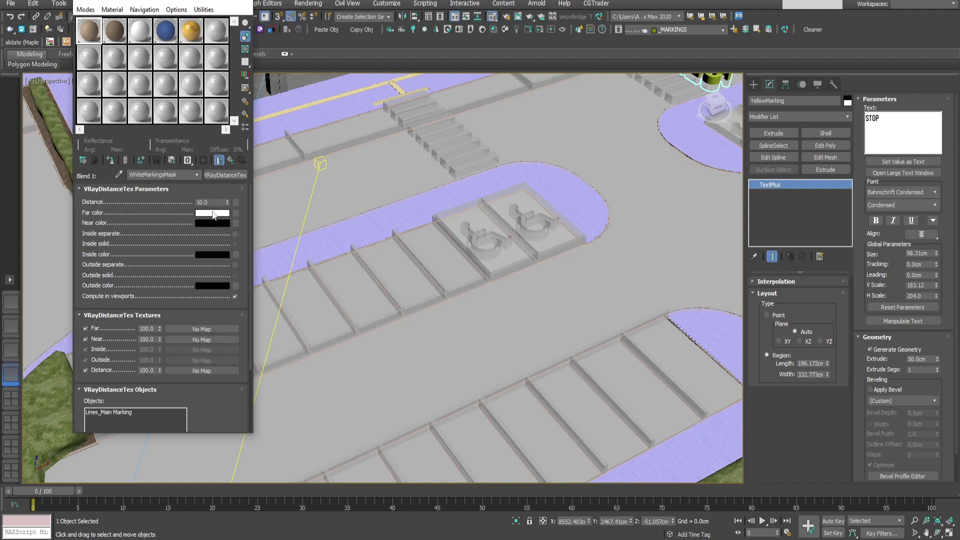
Swap near and far colours, enable Inside separate, and copy the white near colour to Inside.
{"action": "left_click_drag", "start_coordinate": [214, 215], "coordinate": [217, 226]}
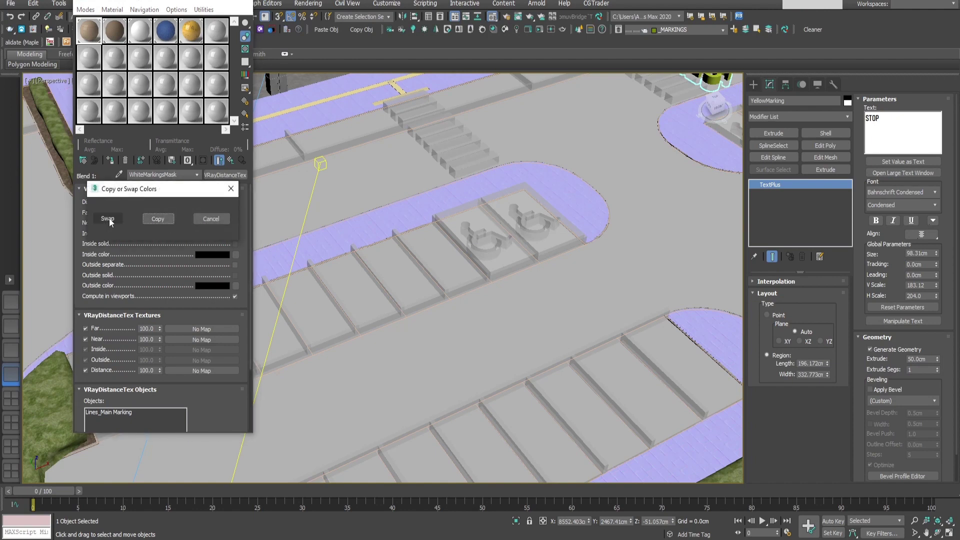
{"action": "left_click", "coordinate": [108, 219]}
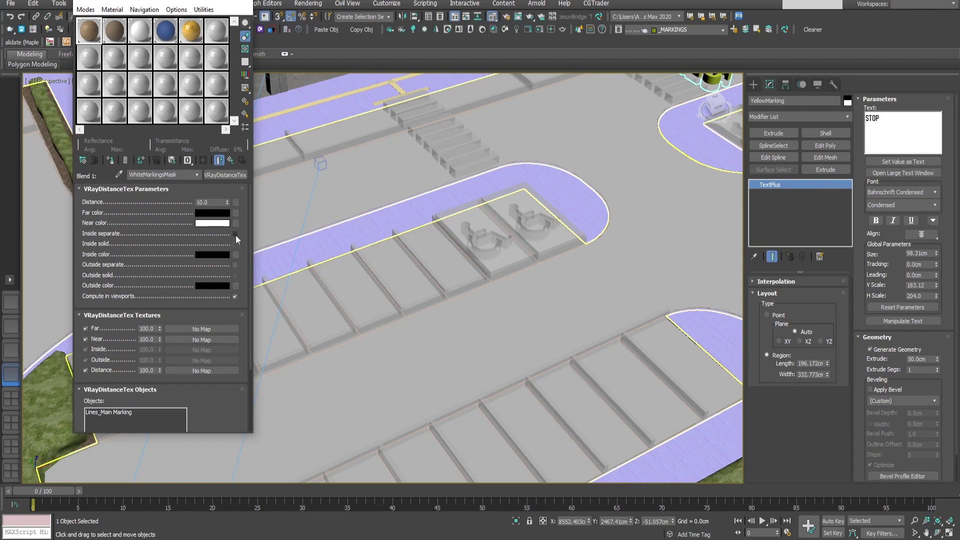
{"action": "left_click", "coordinate": [235, 234]}
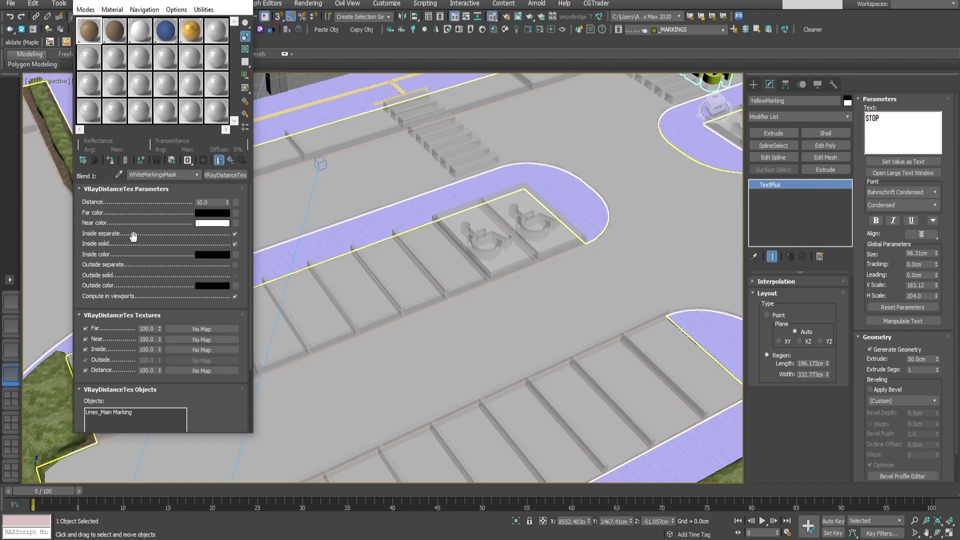
{"action": "left_click_drag", "start_coordinate": [134, 237], "coordinate": [135, 230]}
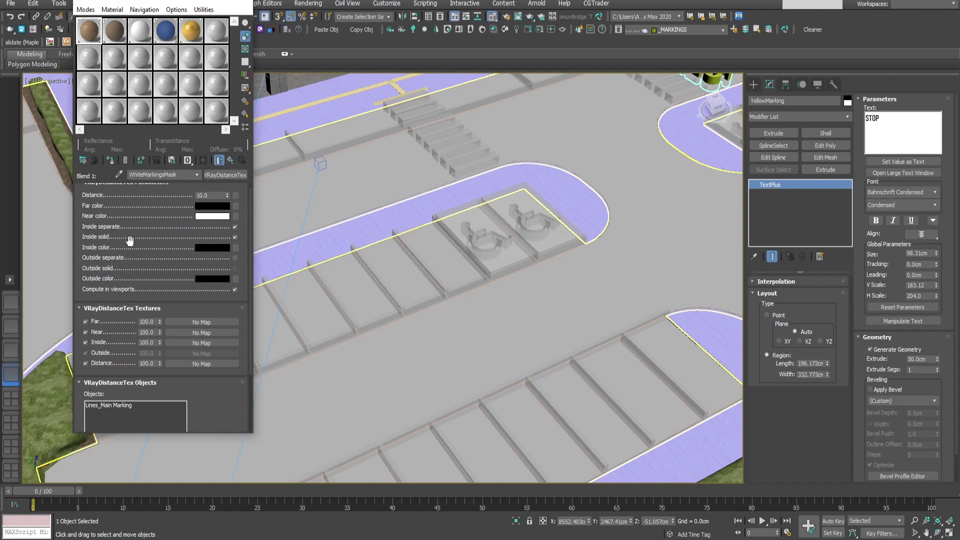
{"action": "left_click_drag", "start_coordinate": [210, 220], "coordinate": [208, 249]}
{"action": "left_click", "coordinate": [156, 220]}
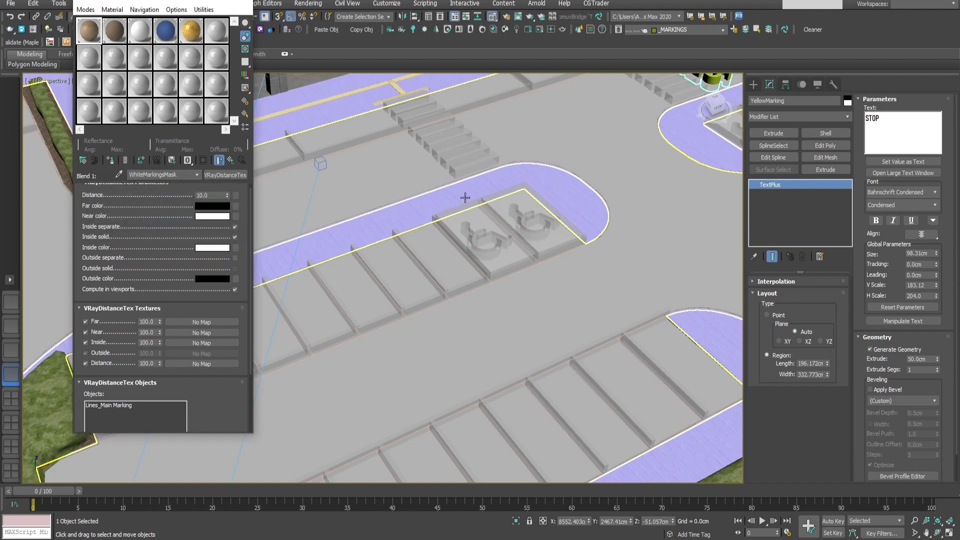
Set the WhiteMarkingsMask distance to 3.0.
{"action": "key", "text": "z"}
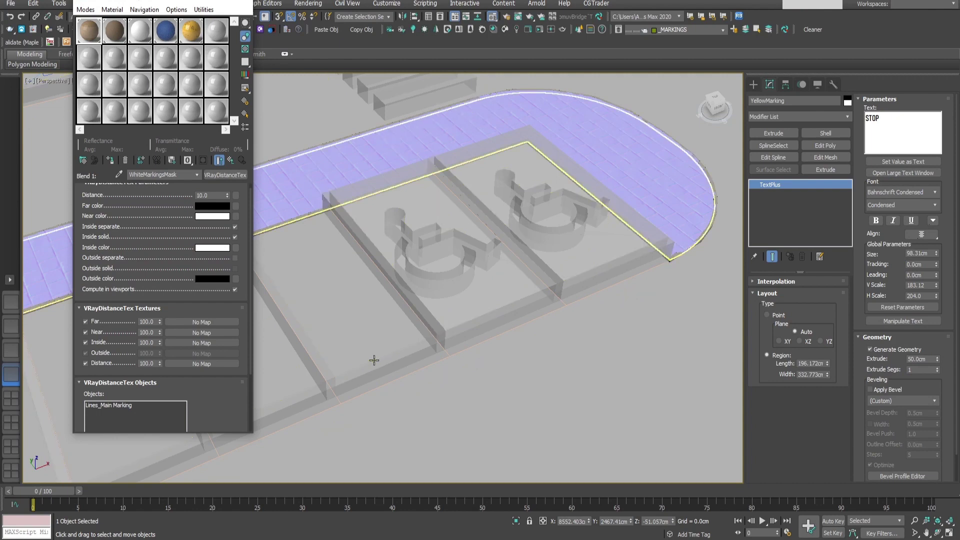
{"action": "left_click", "coordinate": [493, 388]}
{"action": "scroll", "coordinate": [602, 352], "scroll_direction": "down", "scroll_amount": 3}
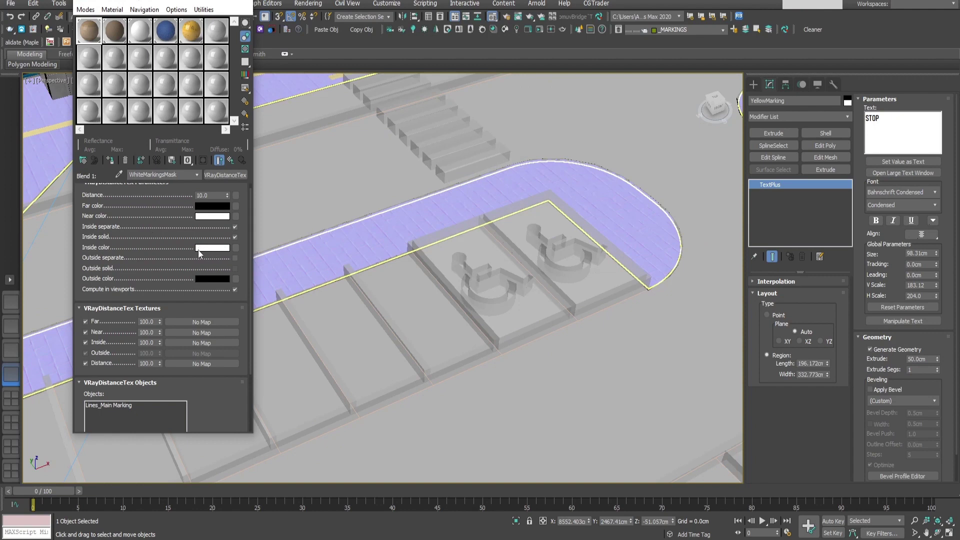
{"action": "scroll", "coordinate": [179, 202], "scroll_direction": "up", "scroll_amount": 1}
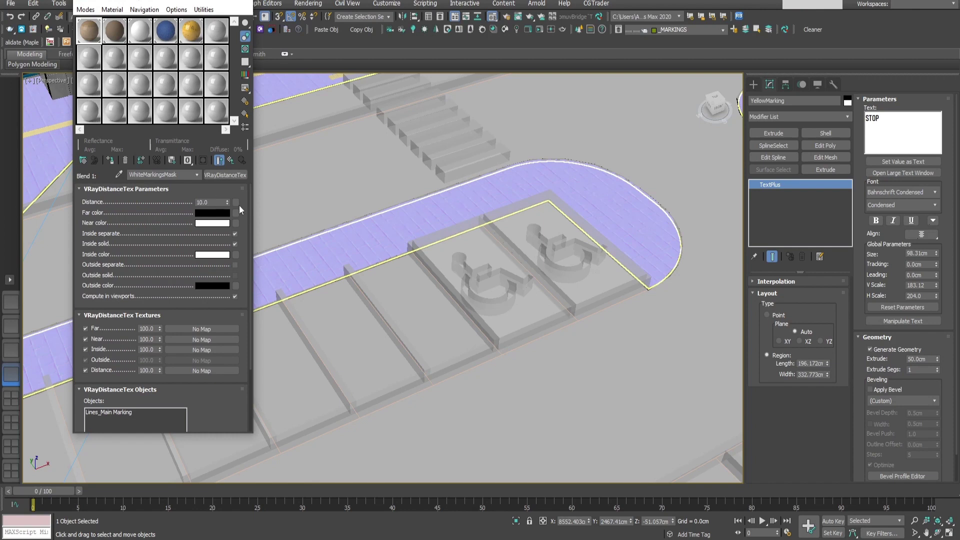
{"action": "scroll", "coordinate": [605, 300], "scroll_direction": "up", "scroll_amount": 6}
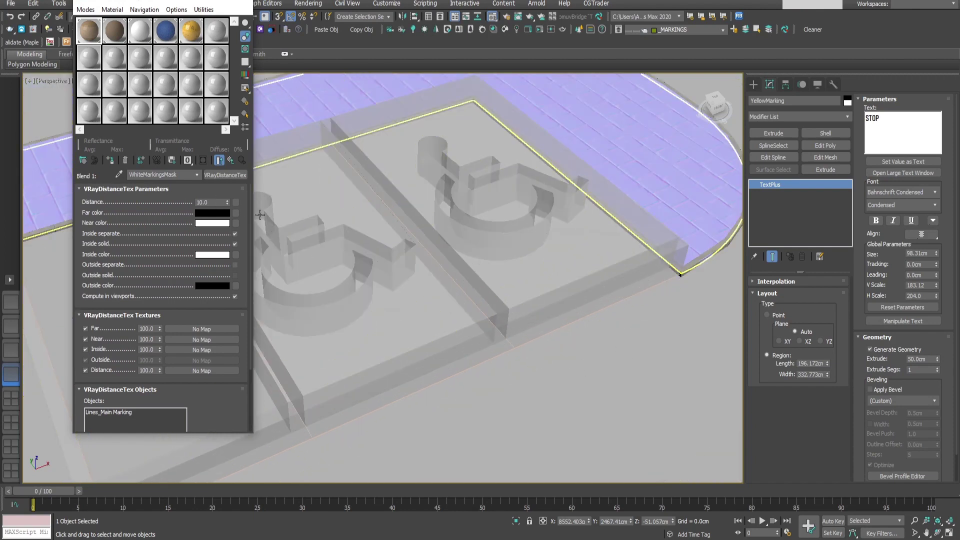
{"action": "double_click", "coordinate": [218, 202]}
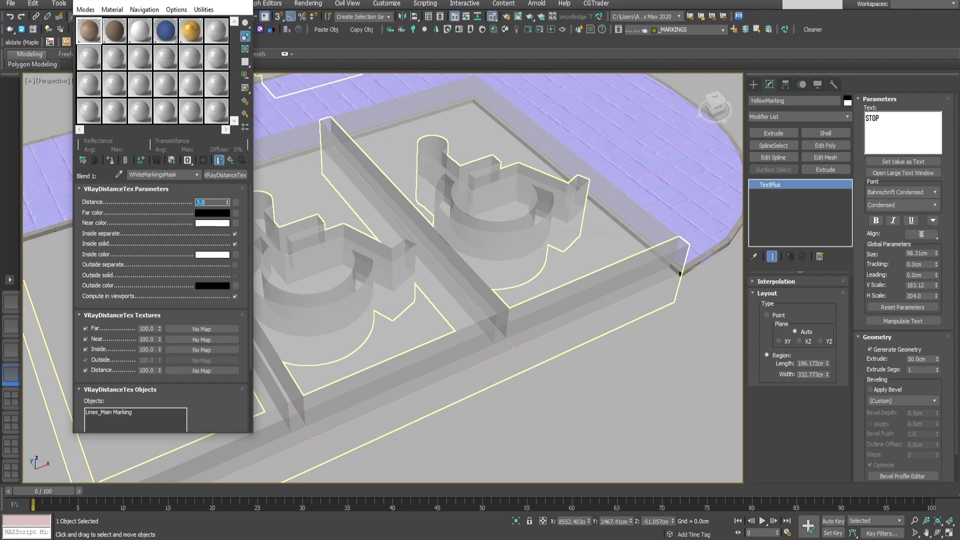
{"action": "left_click", "coordinate": [146, 259]}
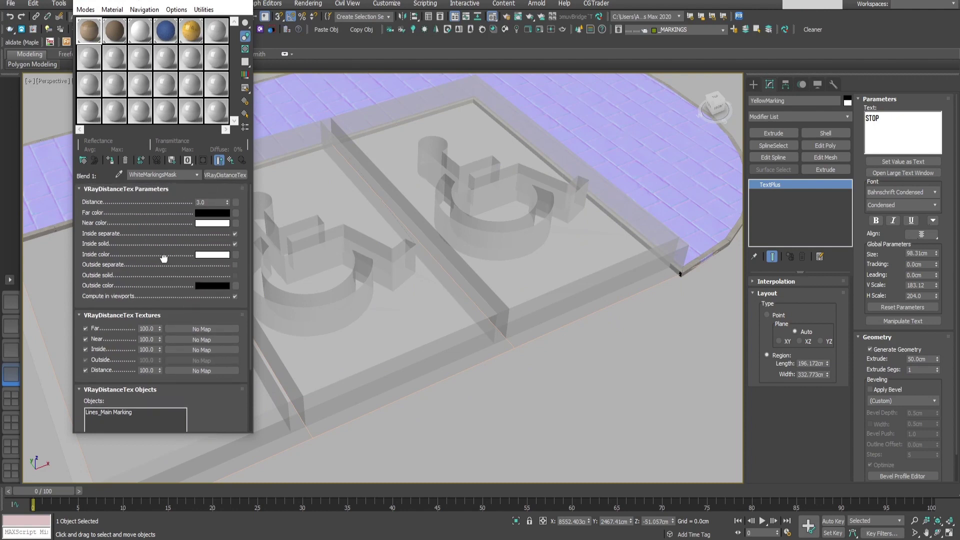
Select Lines_blue, Lines_Main Marking and the yellow text marking together.
{"action": "scroll", "coordinate": [513, 264], "scroll_direction": "down", "scroll_amount": 5}
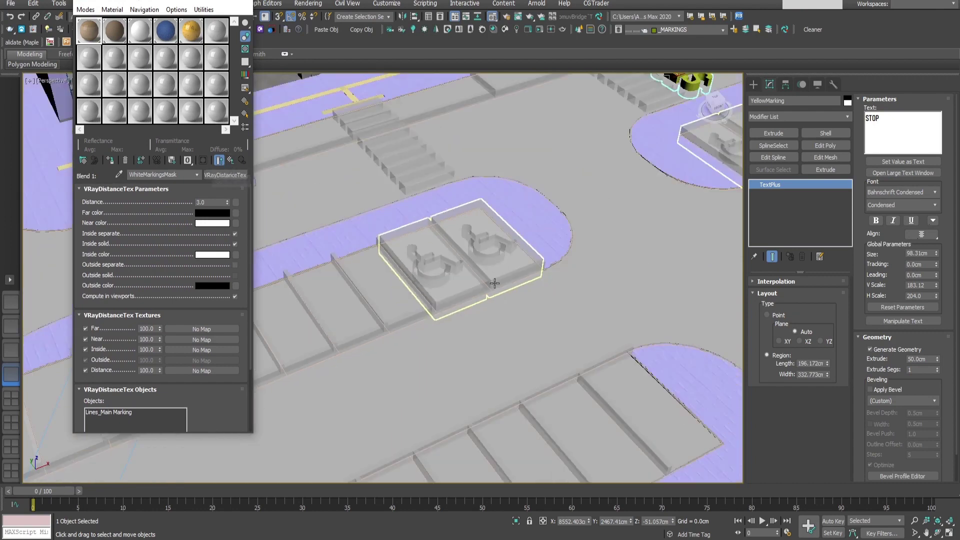
{"action": "middle_click_drag", "start_coordinate": [512, 264], "coordinate": [544, 328]}
{"action": "scroll", "coordinate": [544, 328], "scroll_direction": "up", "scroll_amount": 4}
{"action": "left_click", "coordinate": [556, 275]}
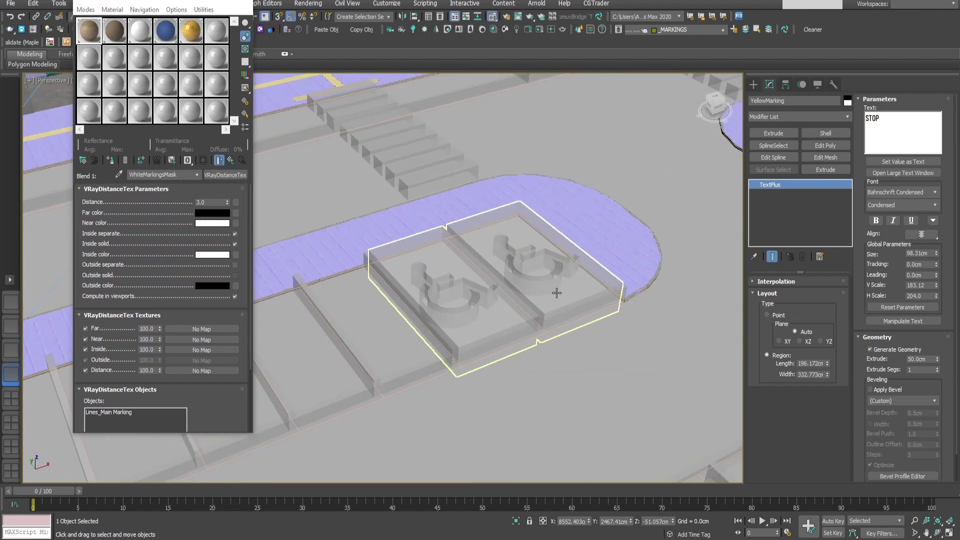
{"action": "middle_click_drag", "start_coordinate": [519, 278], "coordinate": [506, 345], "text": "alt"}
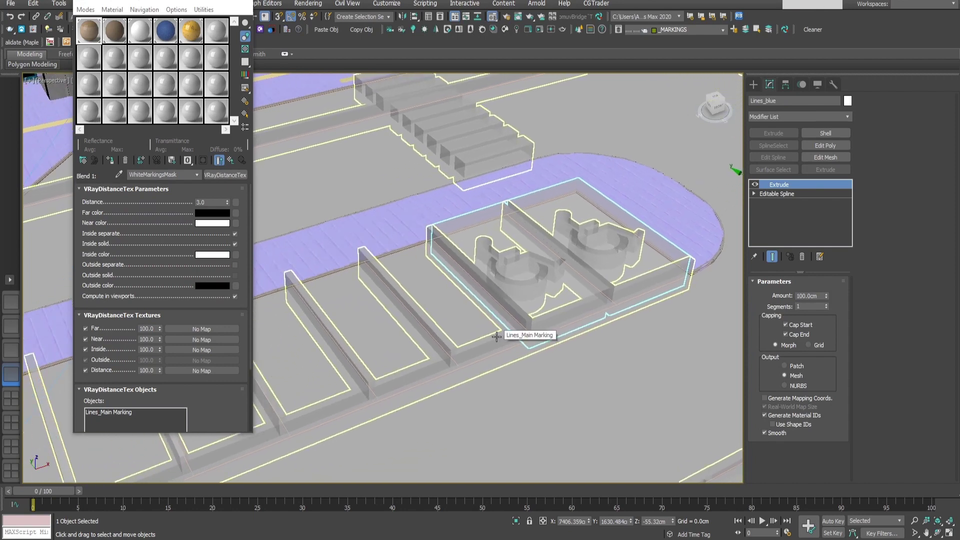
{"action": "left_click", "coordinate": [496, 336], "text": "ctrl"}
{"action": "middle_click_drag", "start_coordinate": [575, 175], "coordinate": [372, 452]}
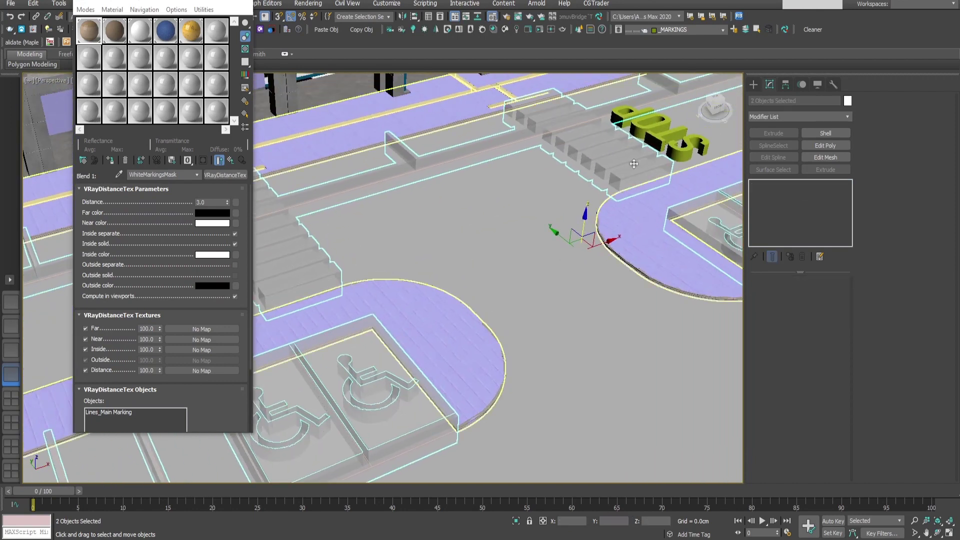
{"action": "scroll", "coordinate": [689, 151], "scroll_direction": "up", "scroll_amount": 3}
{"action": "left_click", "coordinate": [689, 151], "text": "ctrl"}
Uncheck Renderable in Object Properties for the three selected markings.
{"action": "right_click", "coordinate": [686, 149]}
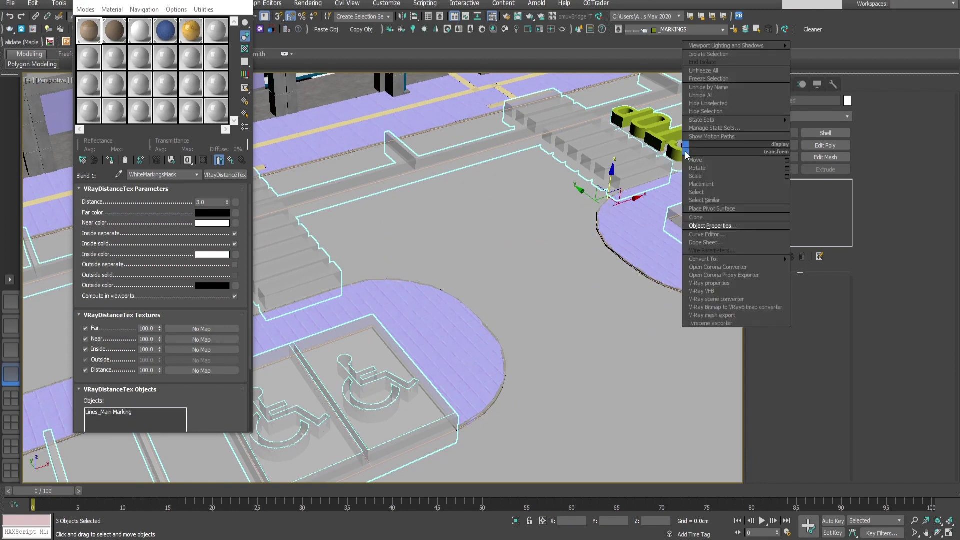
{"action": "left_click", "coordinate": [701, 228]}
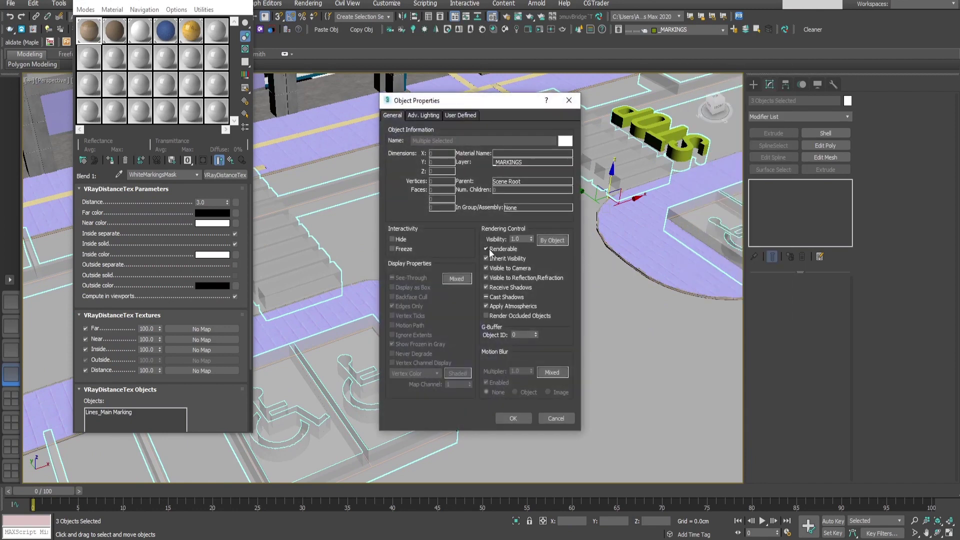
{"action": "left_click", "coordinate": [487, 249]}
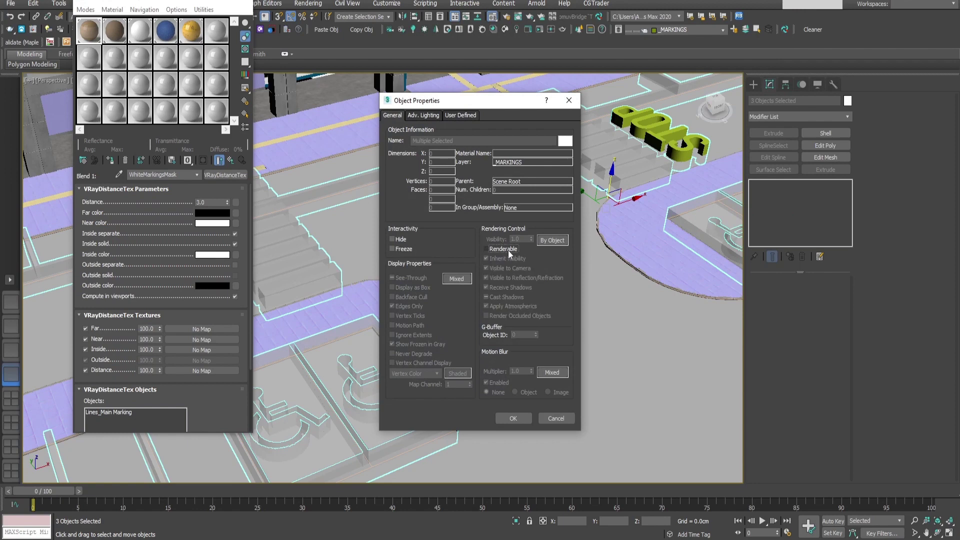
{"action": "left_click", "coordinate": [516, 420]}
{"action": "middle_click_drag", "start_coordinate": [430, 357], "coordinate": [500, 275]}
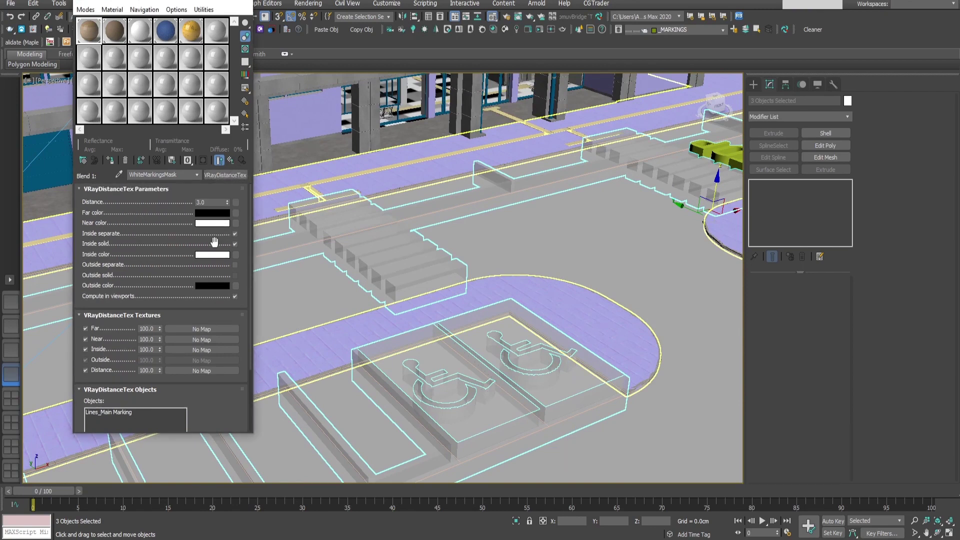
{"action": "left_click", "coordinate": [232, 160]}
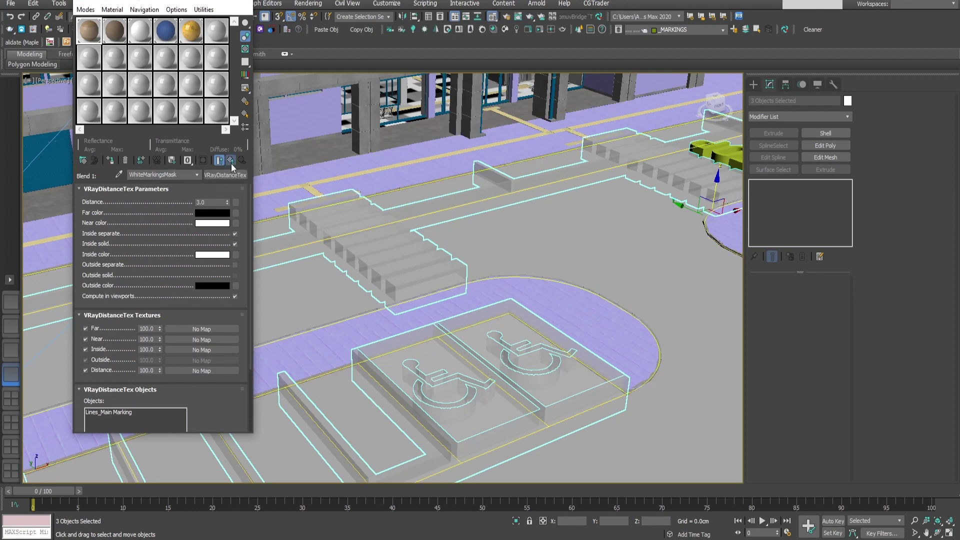
Copy WhiteMarkingsMask into the Blend 2 slot and rename the copy BlueMask.
{"action": "right_click", "coordinate": [177, 233]}
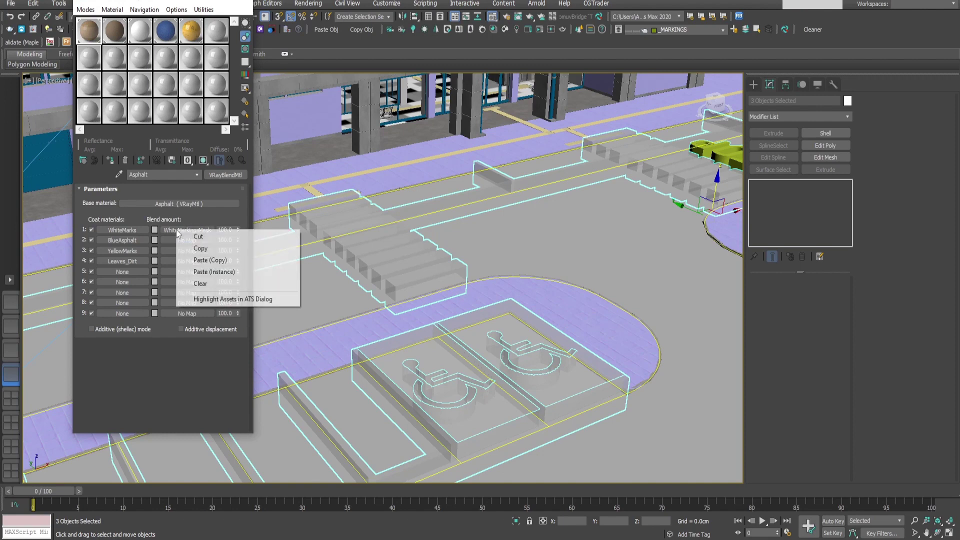
{"action": "left_click", "coordinate": [209, 250]}
{"action": "right_click", "coordinate": [175, 240]}
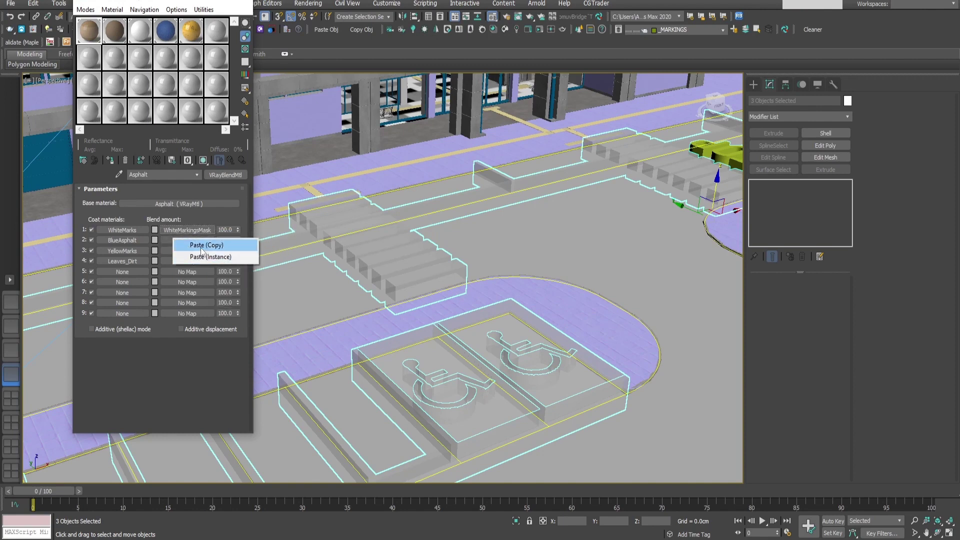
{"action": "left_click", "coordinate": [205, 269]}
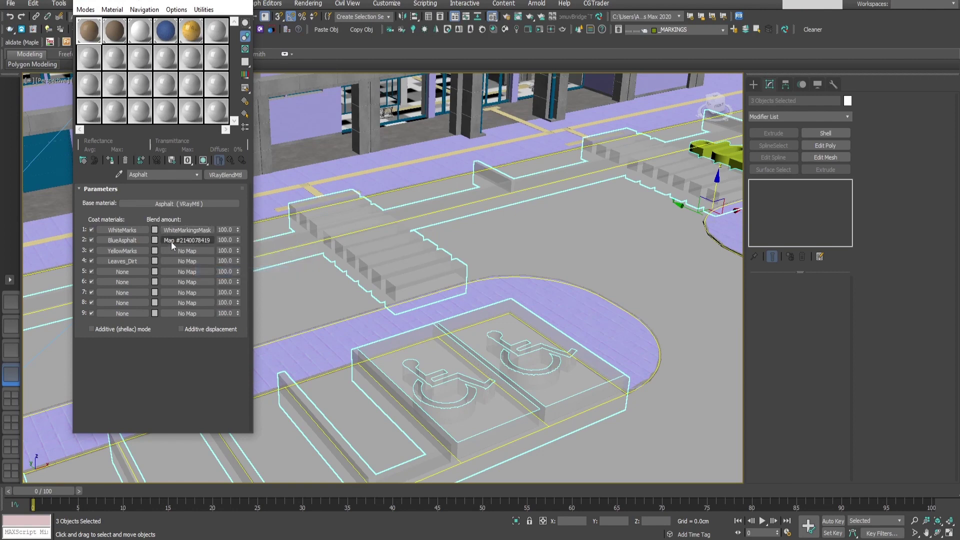
{"action": "left_click", "coordinate": [171, 240]}
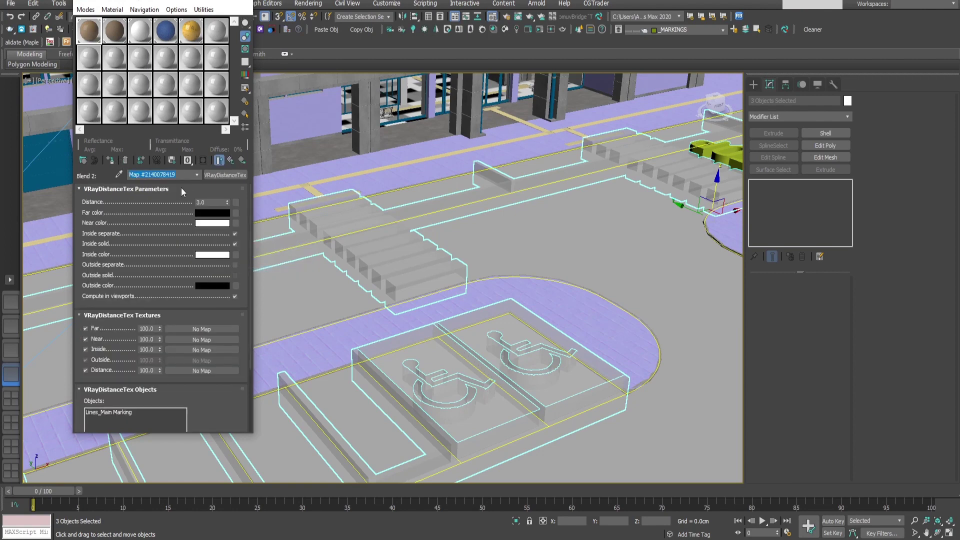
{"action": "type", "text": "BlueMask"}
Replace Lines_Main Marking with Lines_blue in the BlueMask Objects list.
{"action": "scroll", "coordinate": [135, 280], "scroll_direction": "down", "scroll_amount": 2}
{"action": "left_click", "coordinate": [116, 325]}
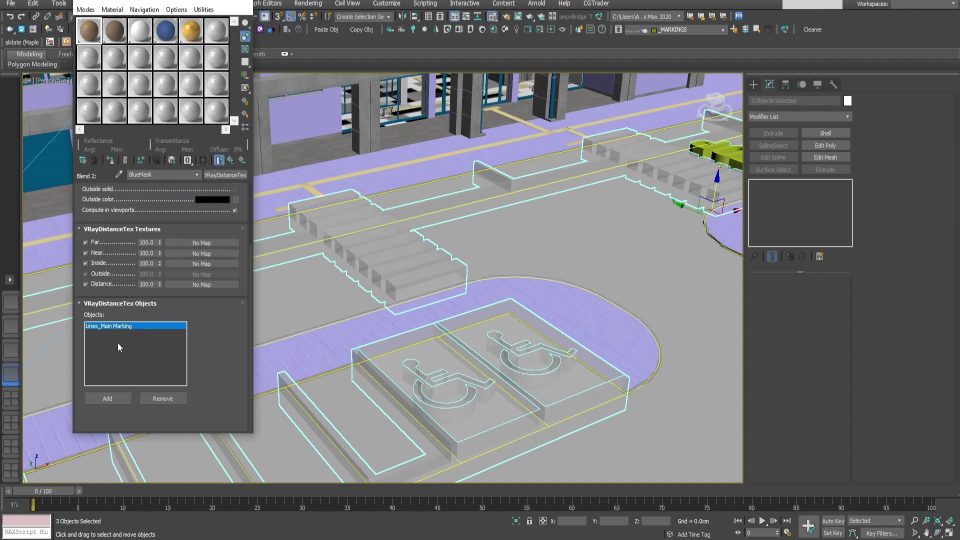
{"action": "left_click", "coordinate": [156, 395]}
{"action": "left_click", "coordinate": [107, 399]}
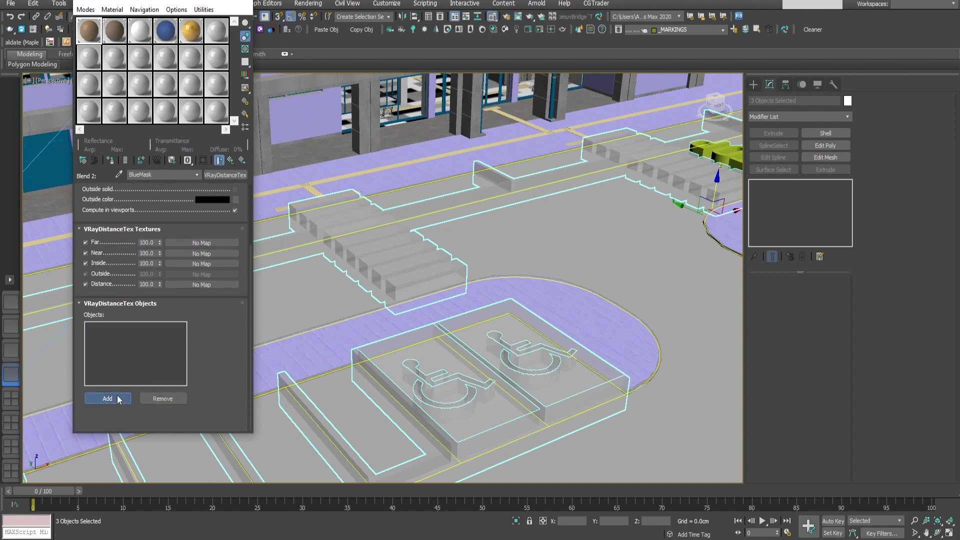
{"action": "left_click", "coordinate": [398, 352]}
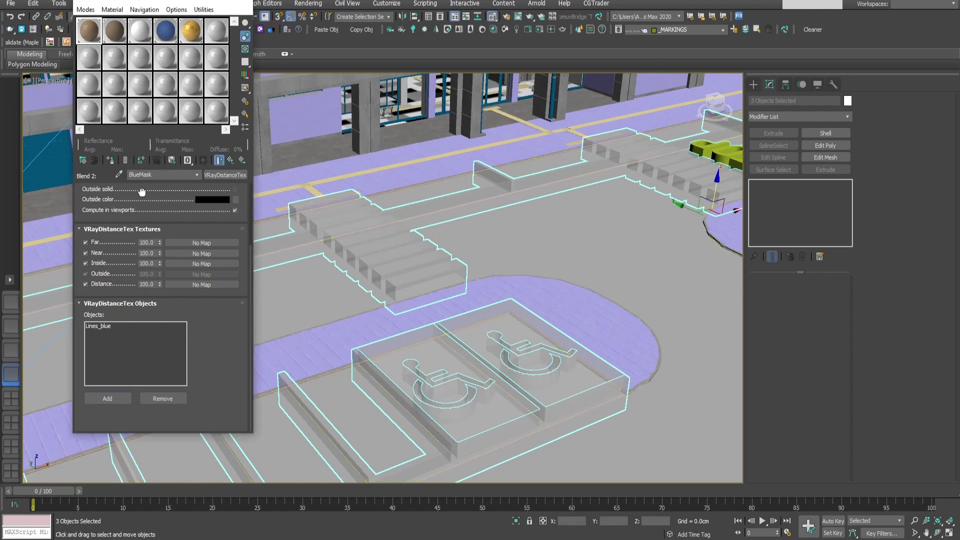
{"action": "scroll", "coordinate": [244, 190], "scroll_direction": "up", "scroll_amount": 3}
{"action": "left_click", "coordinate": [230, 160]}
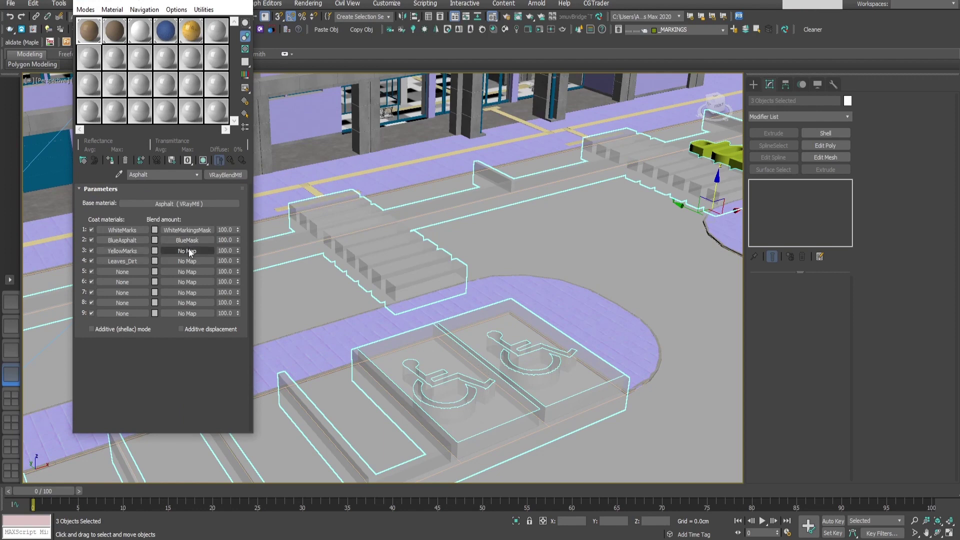
Paste a copy of the distance mask into Blend 3 and rename it YellowMask.
{"action": "right_click", "coordinate": [190, 250]}
{"action": "left_click", "coordinate": [220, 256]}
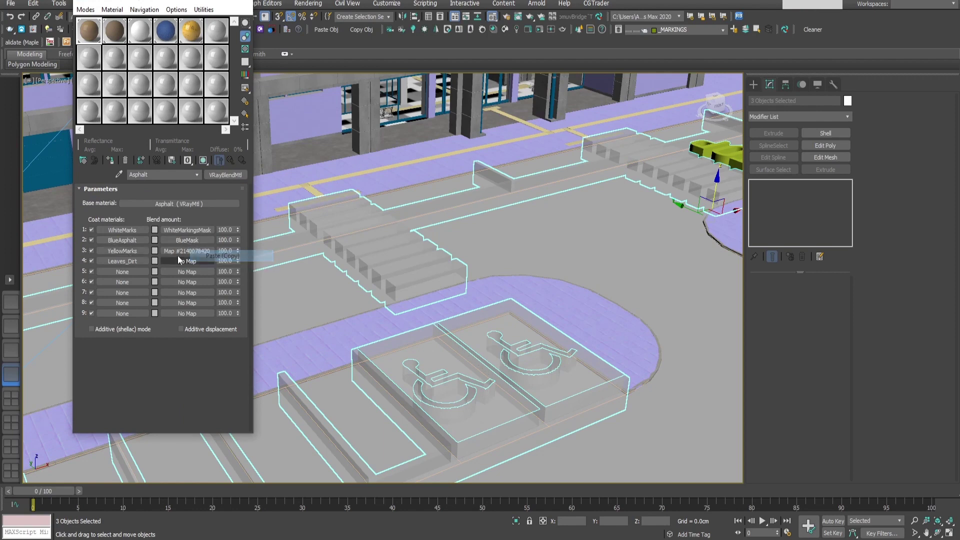
{"action": "left_click", "coordinate": [199, 251]}
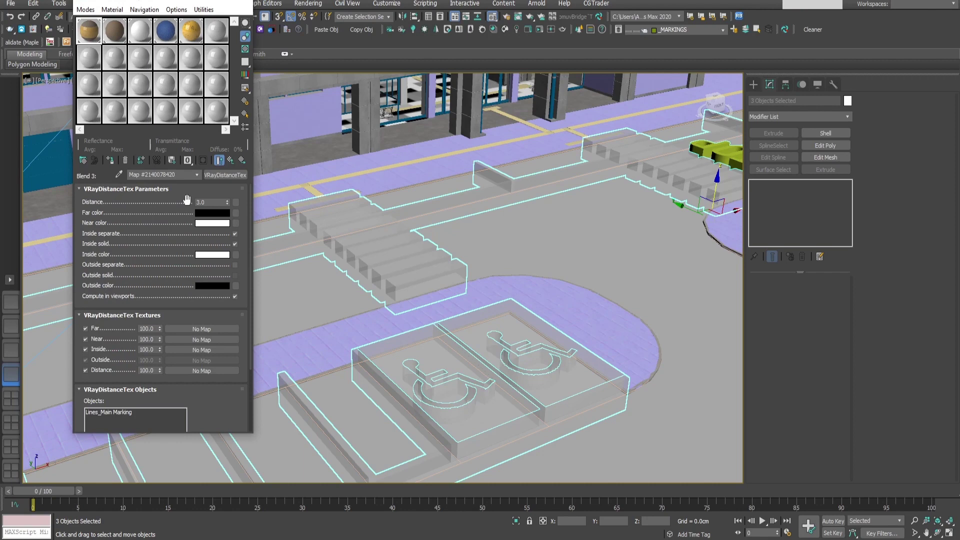
{"action": "type", "text": "YellowMask"}
{"action": "left_click_drag", "start_coordinate": [161, 300], "coordinate": [162, 215]}
In YellowMask, replace Lines_Main Marking with the YellowMarking object.
{"action": "left_click", "coordinate": [110, 325]}
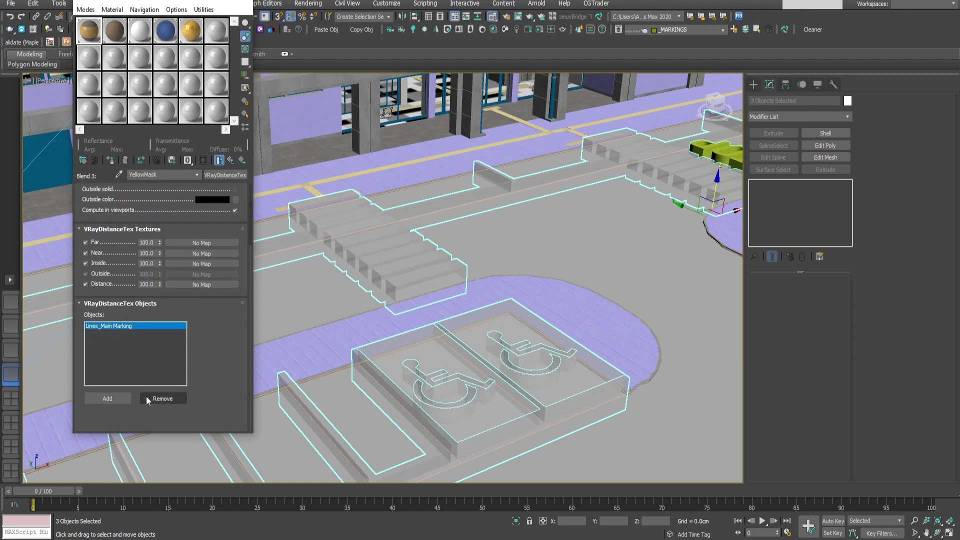
{"action": "left_click", "coordinate": [161, 398]}
{"action": "left_click", "coordinate": [108, 397]}
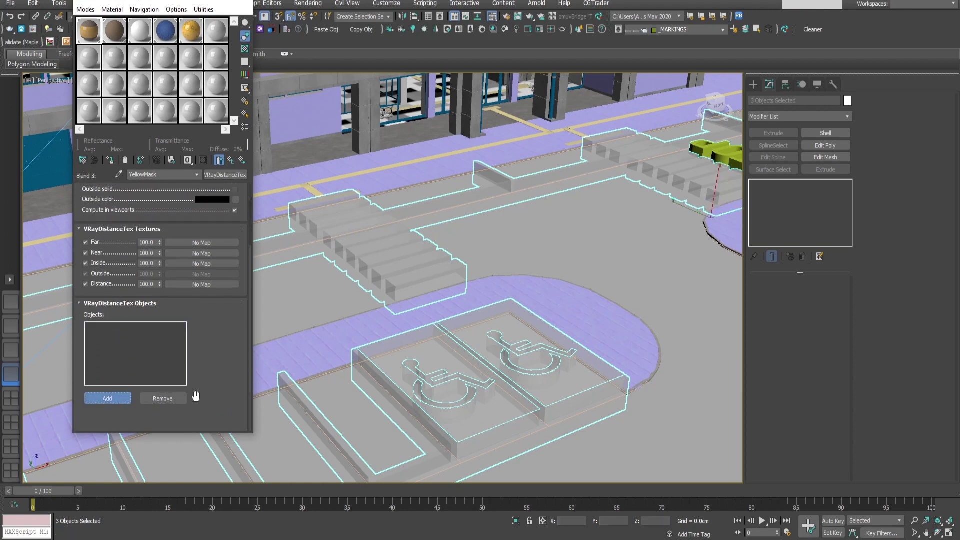
{"action": "left_click", "coordinate": [723, 151]}
{"action": "middle_click_drag", "start_coordinate": [723, 151], "coordinate": [579, 218], "text": "alt"}
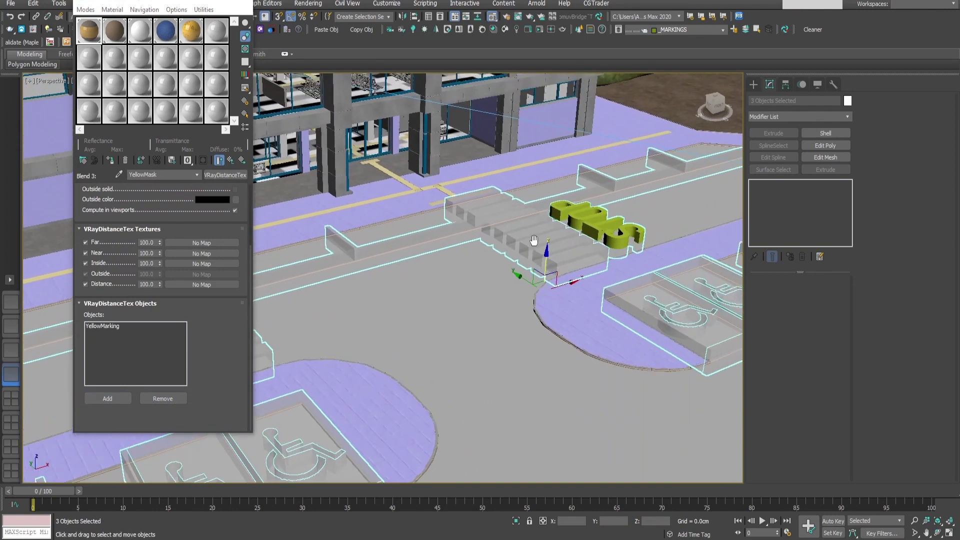
{"action": "left_click", "coordinate": [230, 160]}
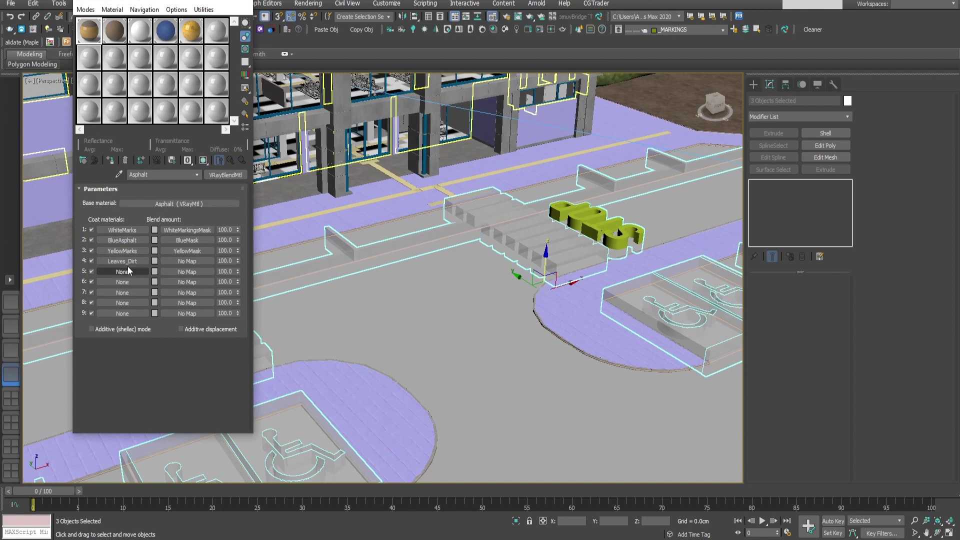
Assign a new VRayDistanceTex to Blend 4 (Leaves_Dirt) with distance 40.
{"action": "middle_click_drag", "start_coordinate": [476, 342], "coordinate": [508, 263]}
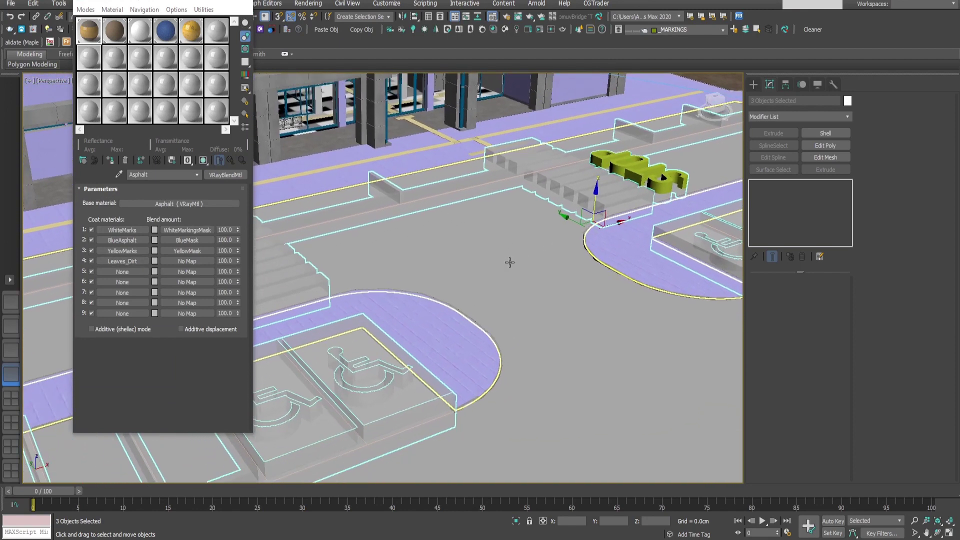
{"action": "right_click", "coordinate": [189, 263]}
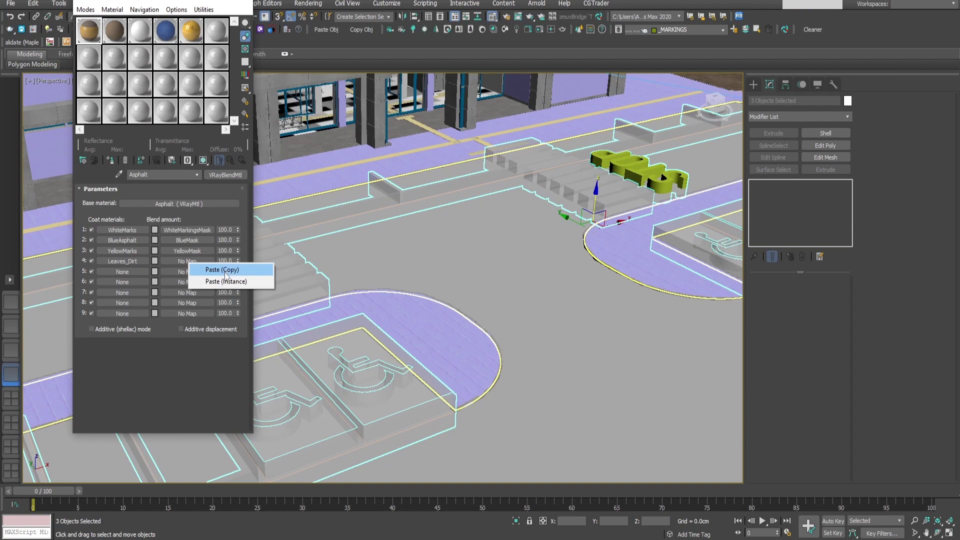
{"action": "left_click", "coordinate": [170, 260]}
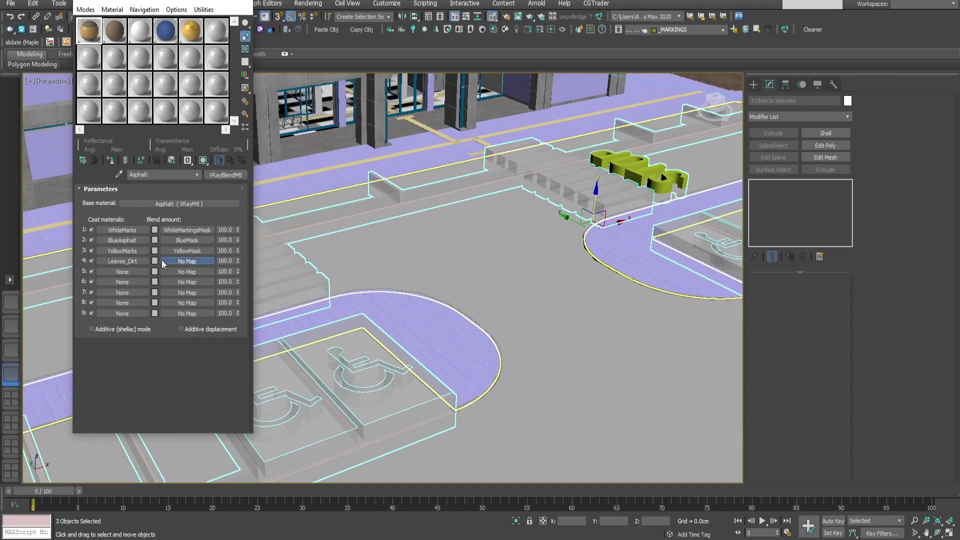
{"action": "double_click", "coordinate": [409, 299]}
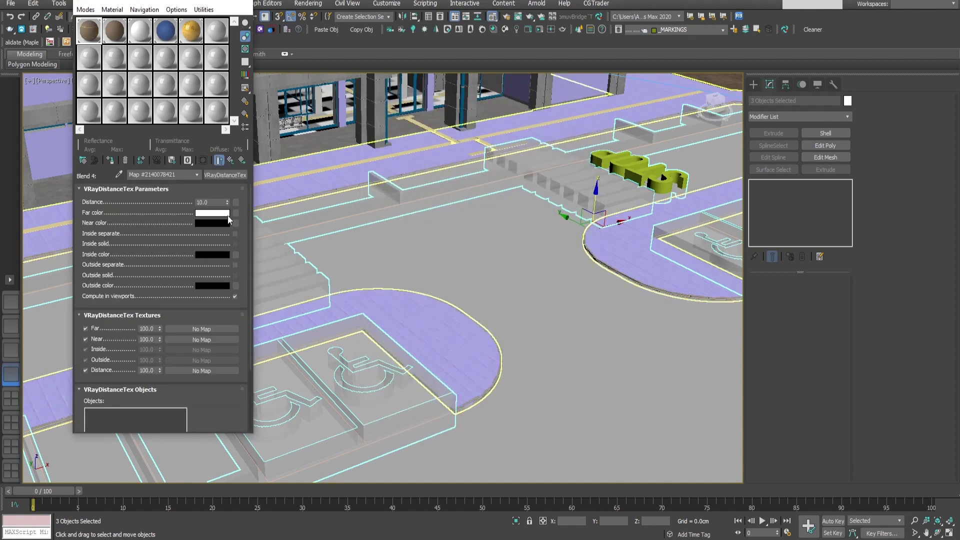
{"action": "left_click", "coordinate": [215, 202]}
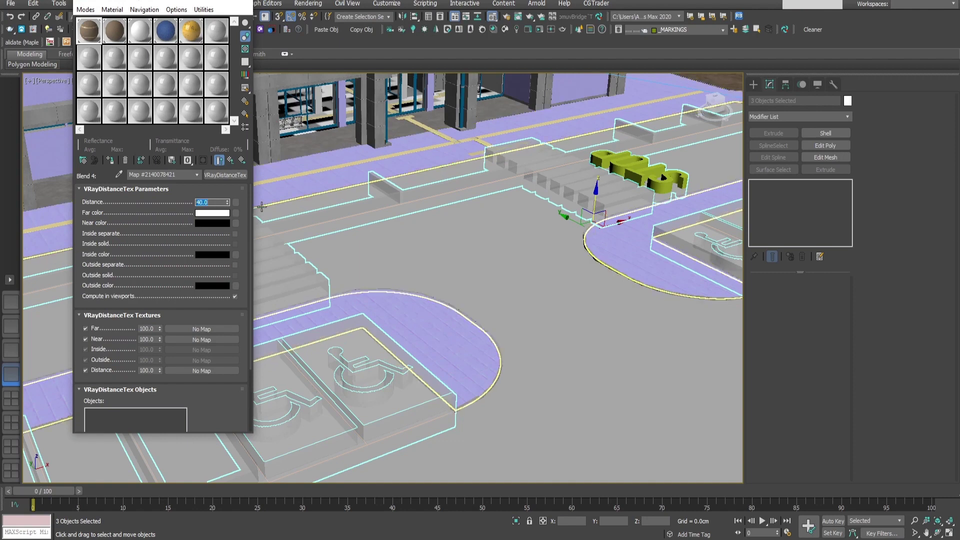
Swap the mask's colours to white near, black far, and make the separate inside colour white.
{"action": "left_click_drag", "start_coordinate": [221, 223], "coordinate": [212, 213]}
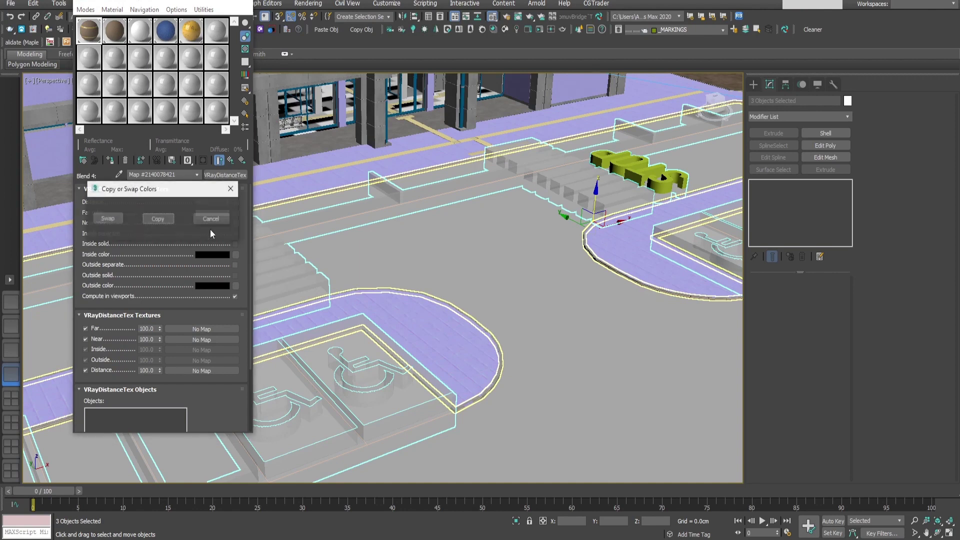
{"action": "left_click", "coordinate": [119, 219]}
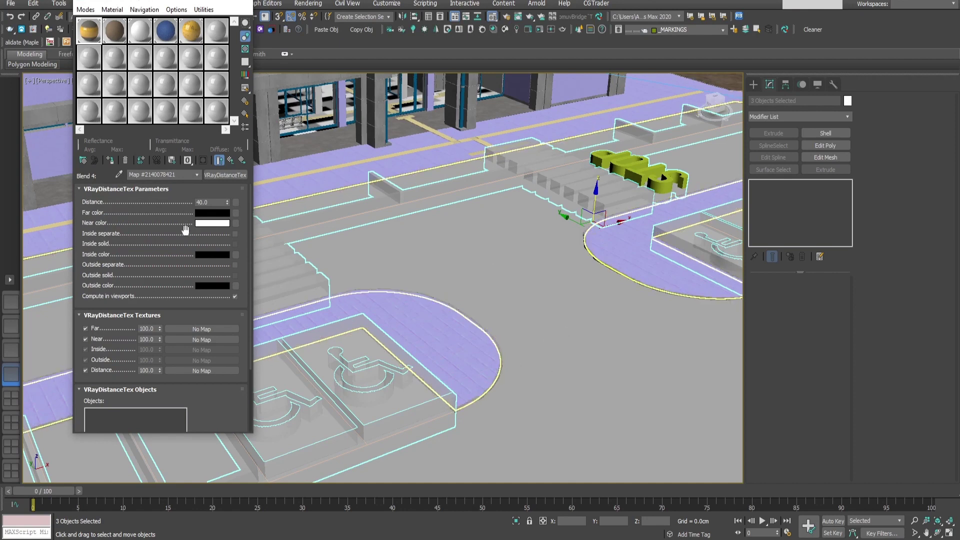
{"action": "scroll", "coordinate": [486, 280], "scroll_direction": "up", "scroll_amount": 2}
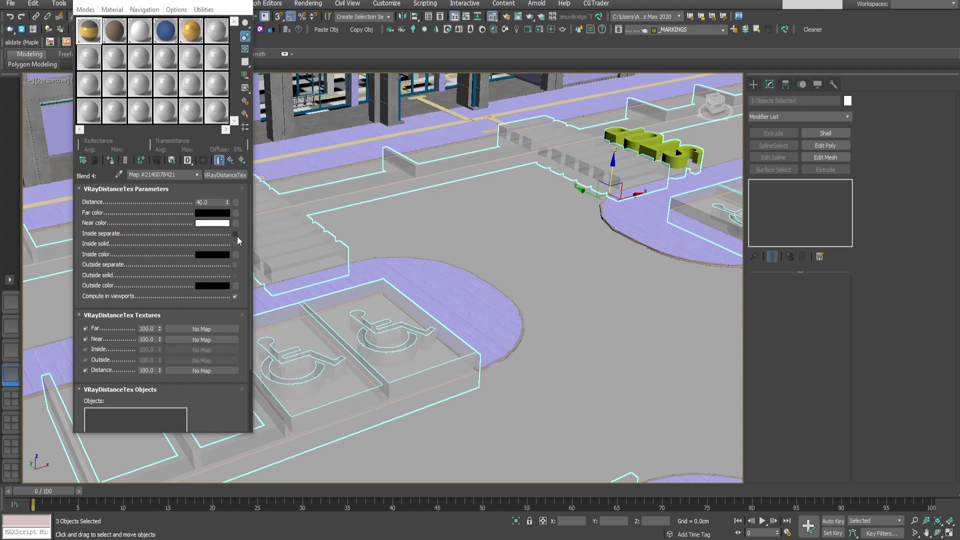
{"action": "left_click", "coordinate": [237, 236]}
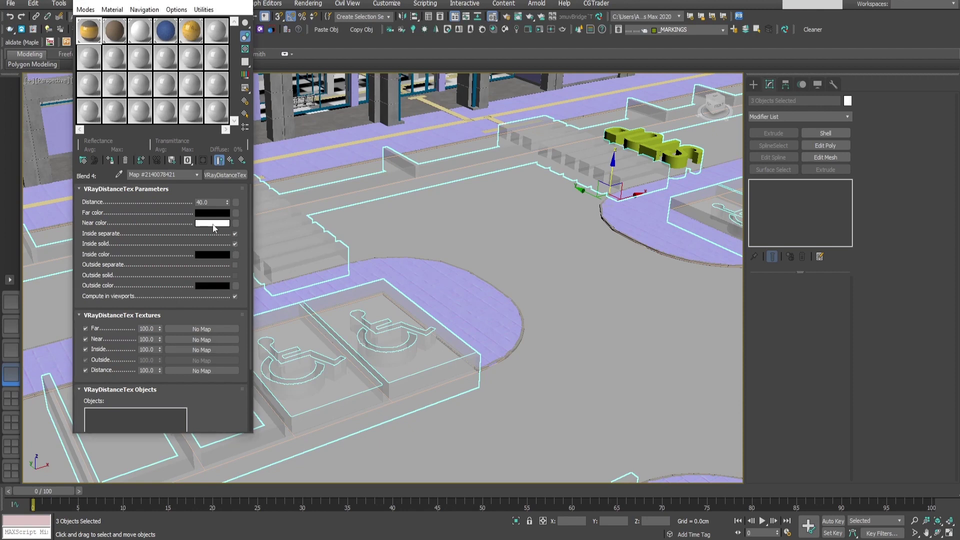
{"action": "left_click_drag", "start_coordinate": [213, 228], "coordinate": [213, 255]}
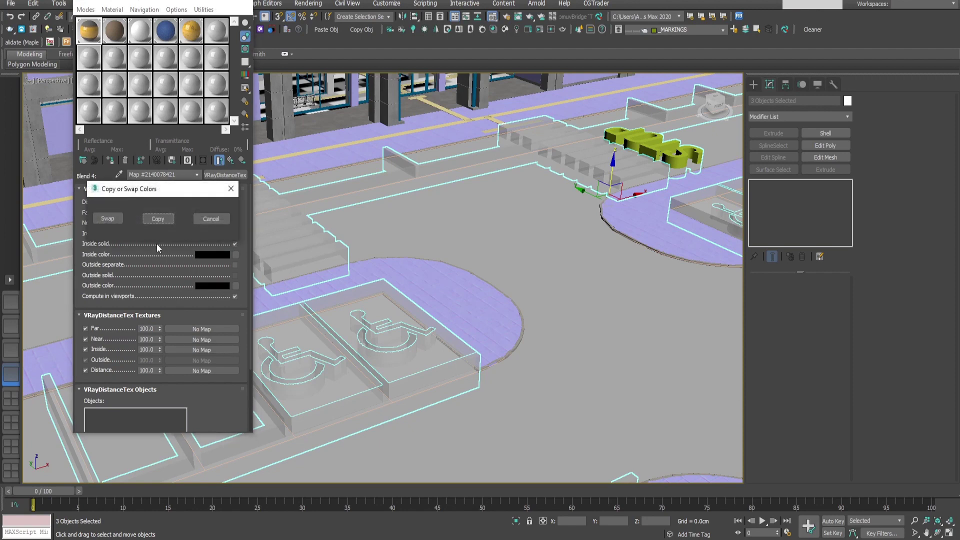
{"action": "left_click", "coordinate": [158, 219]}
{"action": "middle_click_drag", "start_coordinate": [317, 310], "coordinate": [323, 287]}
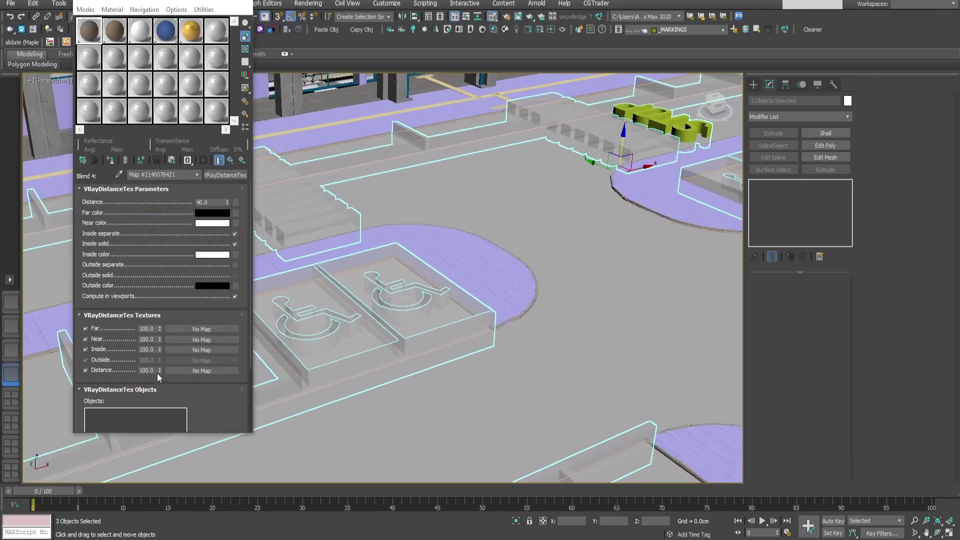
{"action": "left_click_drag", "start_coordinate": [133, 285], "coordinate": [132, 199]}
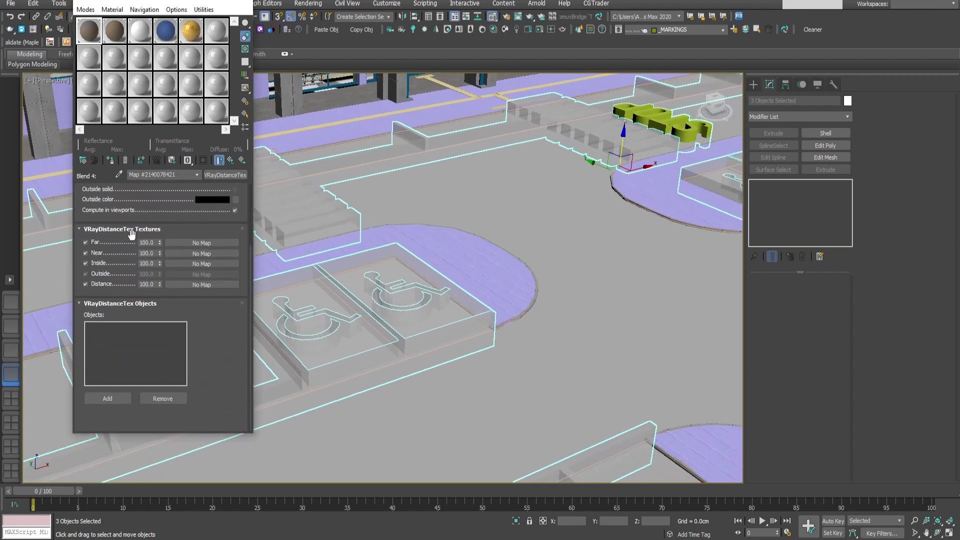
Add the CURBS object to the dirt mask's object list.
{"action": "left_click", "coordinate": [107, 398]}
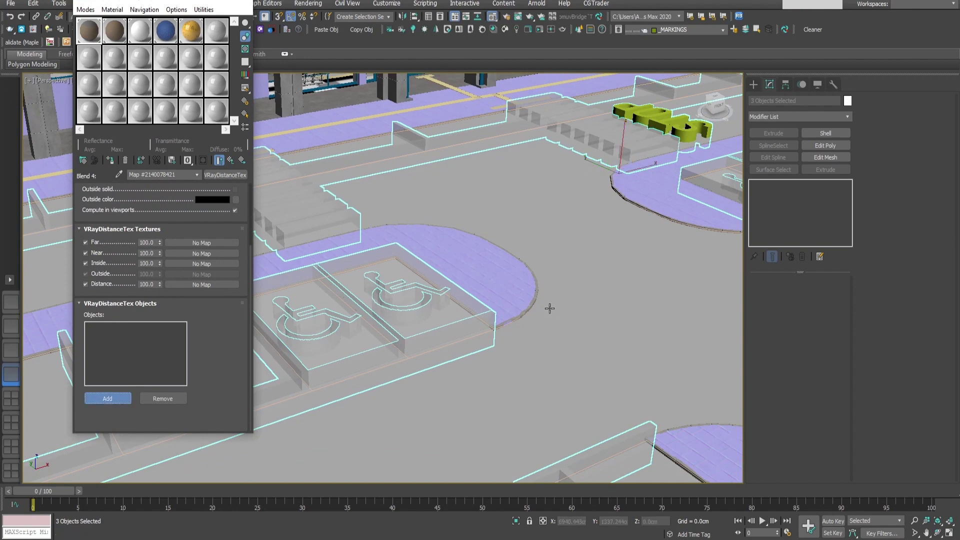
{"action": "scroll", "coordinate": [551, 307], "scroll_direction": "up", "scroll_amount": 6}
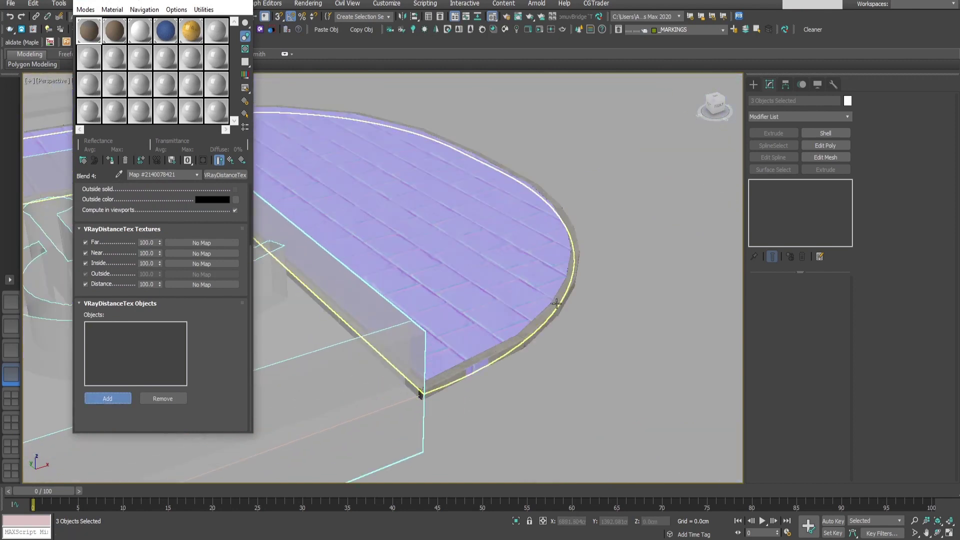
{"action": "left_click", "coordinate": [570, 303]}
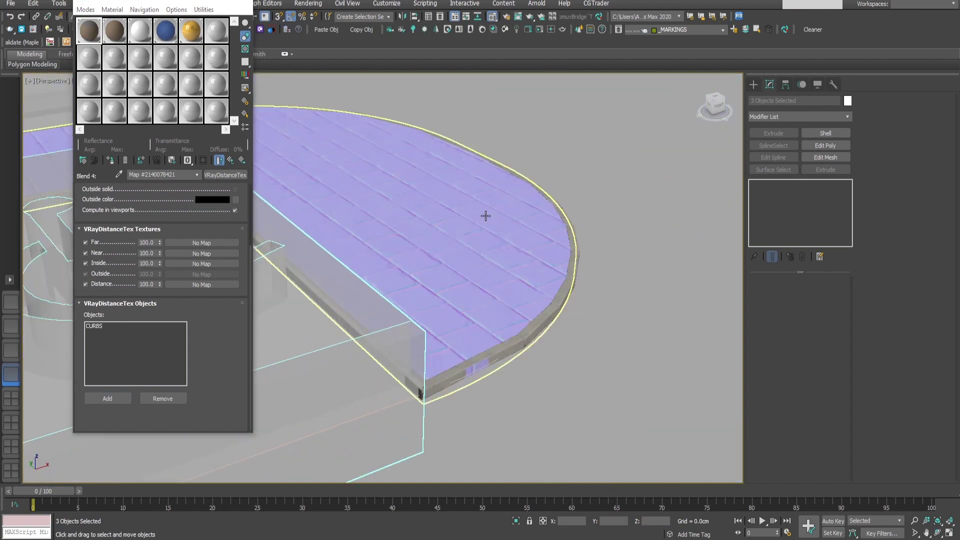
{"action": "scroll", "coordinate": [486, 216], "scroll_direction": "down", "scroll_amount": 6}
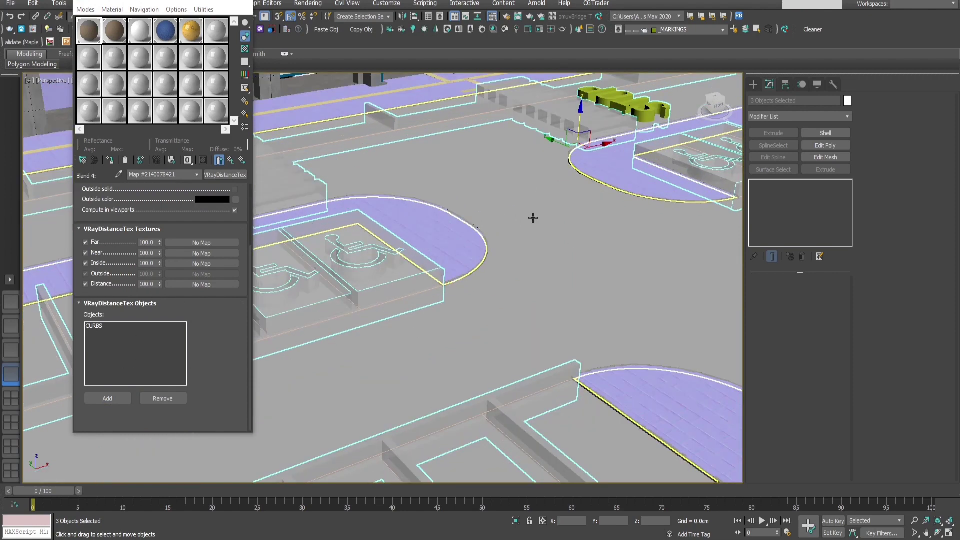
{"action": "scroll", "coordinate": [519, 239], "scroll_direction": "up", "scroll_amount": 3}
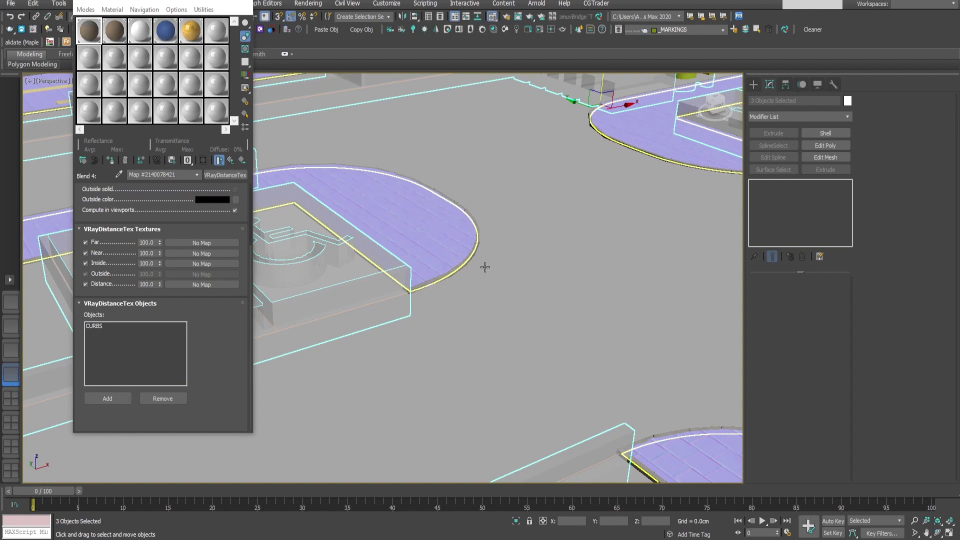
{"action": "middle_click_drag", "start_coordinate": [485, 267], "coordinate": [465, 280], "text": "alt"}
{"action": "scroll", "coordinate": [160, 202], "scroll_direction": "up", "scroll_amount": 3}
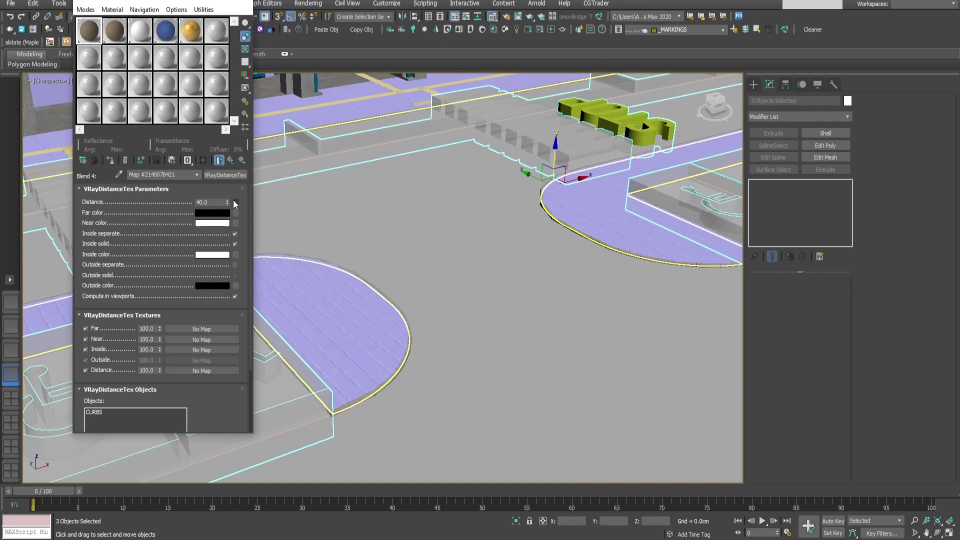
{"action": "left_click", "coordinate": [230, 159]}
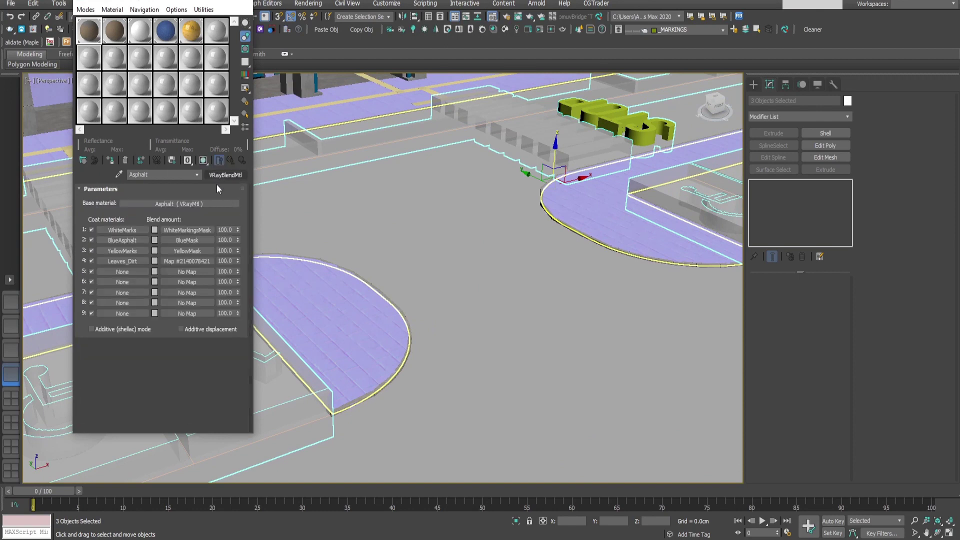
Copy the Layer 4 grunge bitmap from the WhiteMarks composite map.
{"action": "left_click", "coordinate": [126, 230]}
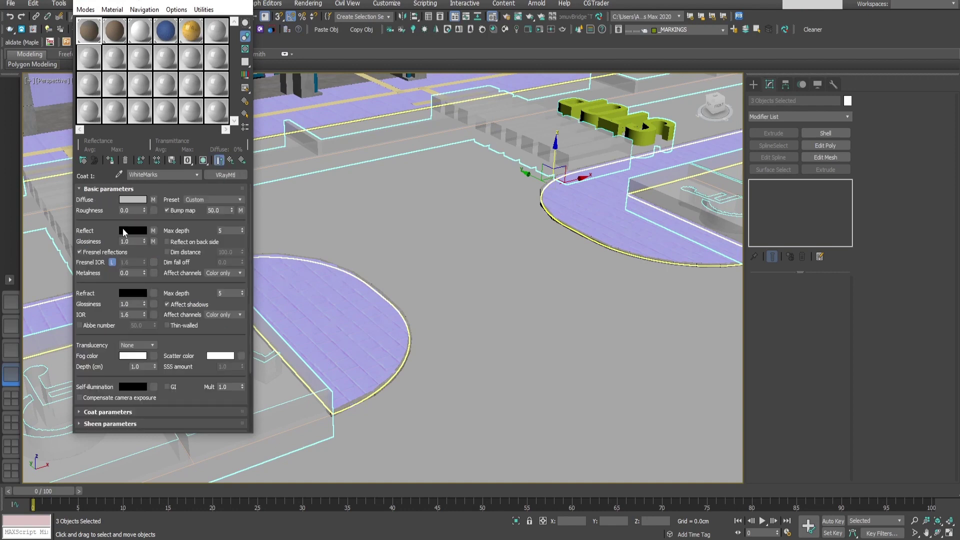
{"action": "left_click", "coordinate": [153, 199]}
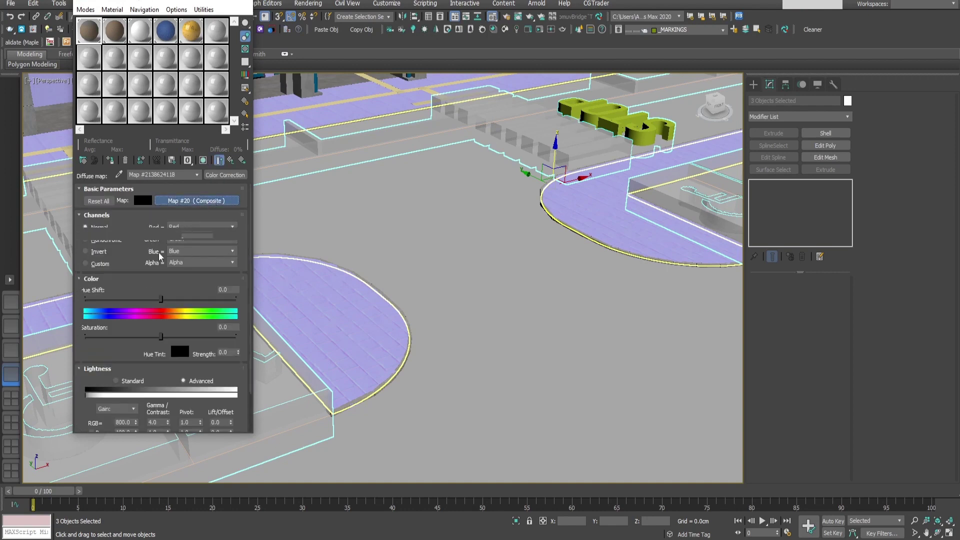
{"action": "left_click", "coordinate": [197, 200]}
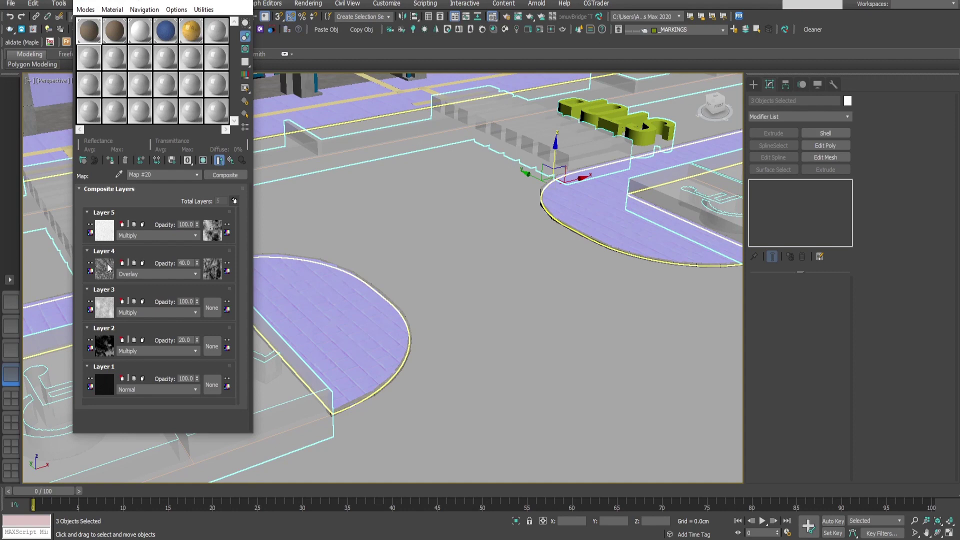
{"action": "right_click", "coordinate": [107, 265]}
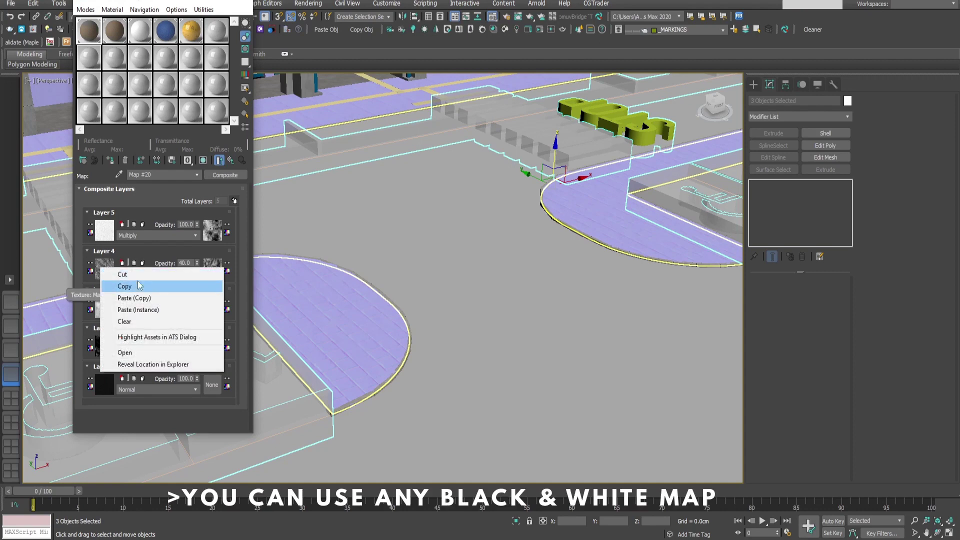
{"action": "left_click", "coordinate": [139, 285]}
Paste a copy of the grunge bitmap into the Leaves_Dirt distance mask's Near texture slot.
{"action": "left_click", "coordinate": [231, 160]}
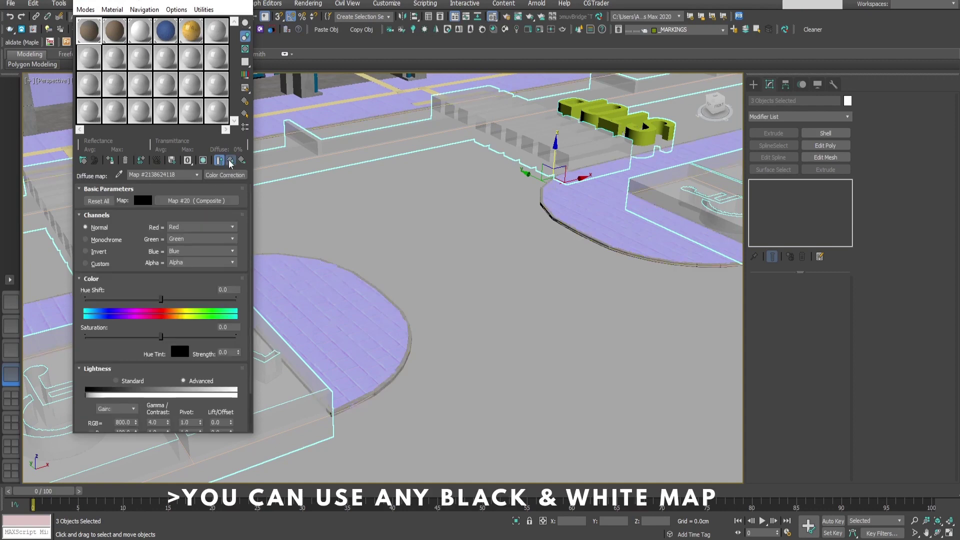
{"action": "left_click", "coordinate": [231, 161]}
{"action": "left_click", "coordinate": [230, 160]}
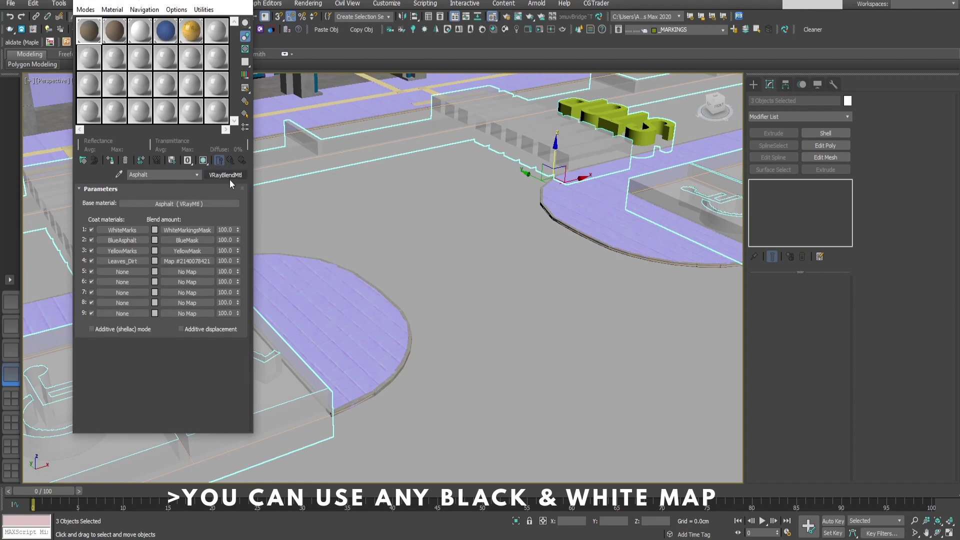
{"action": "left_click", "coordinate": [184, 260]}
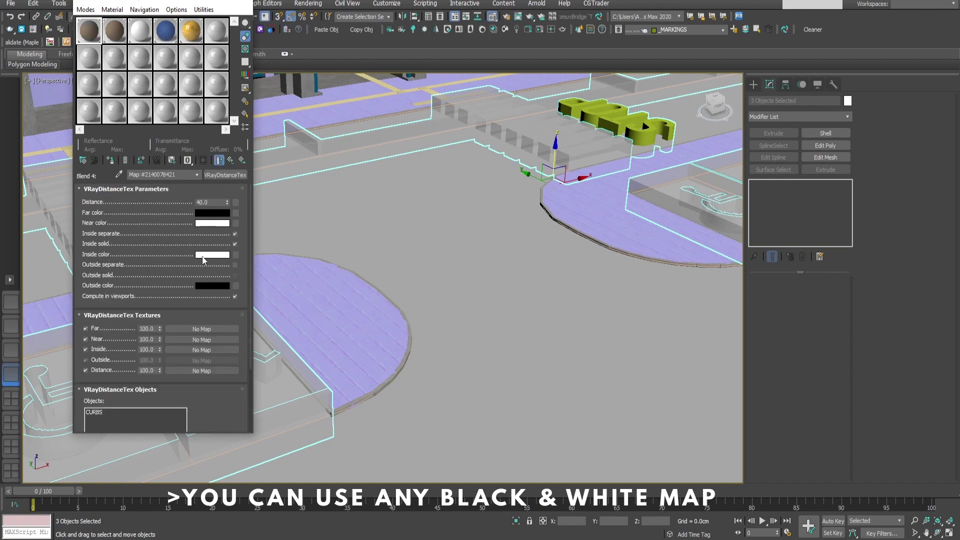
{"action": "right_click", "coordinate": [235, 224]}
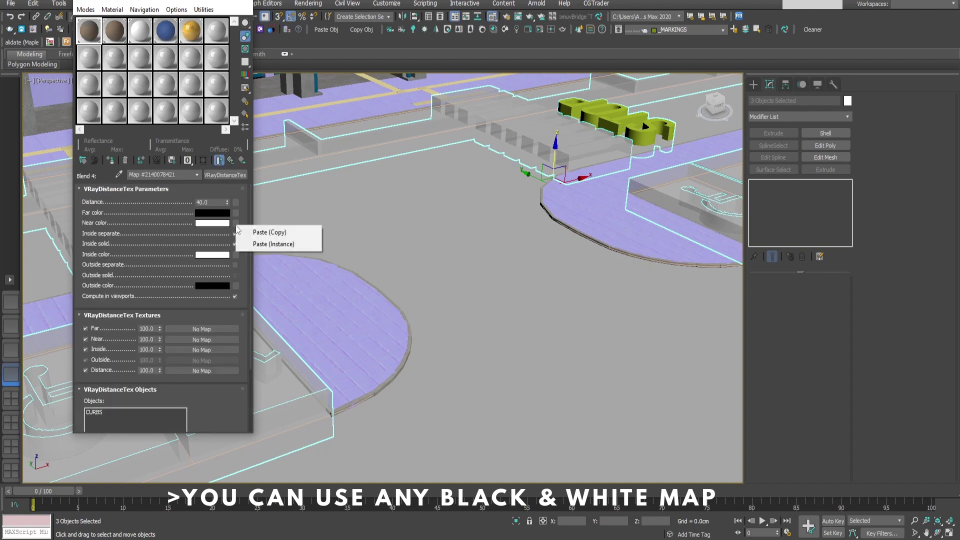
{"action": "left_click", "coordinate": [270, 233]}
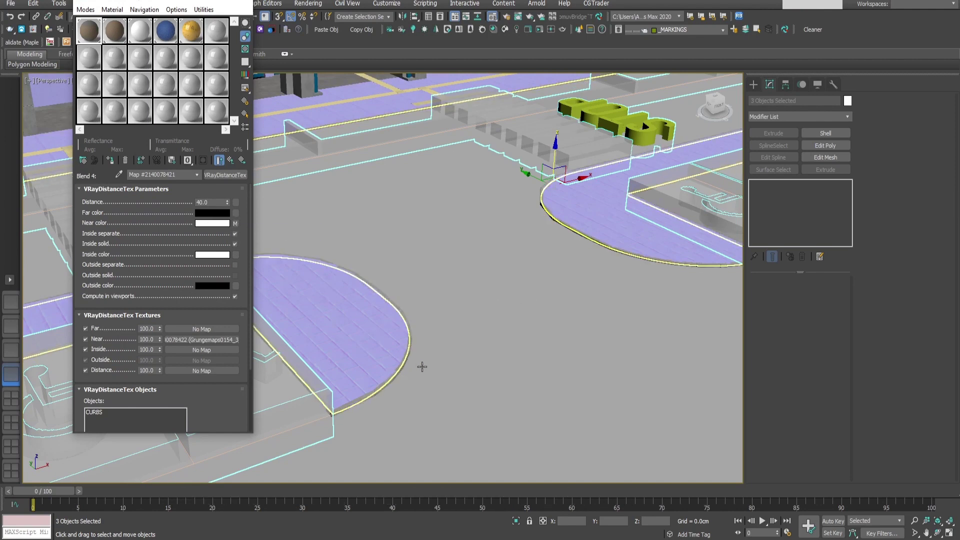
{"action": "left_click", "coordinate": [236, 223]}
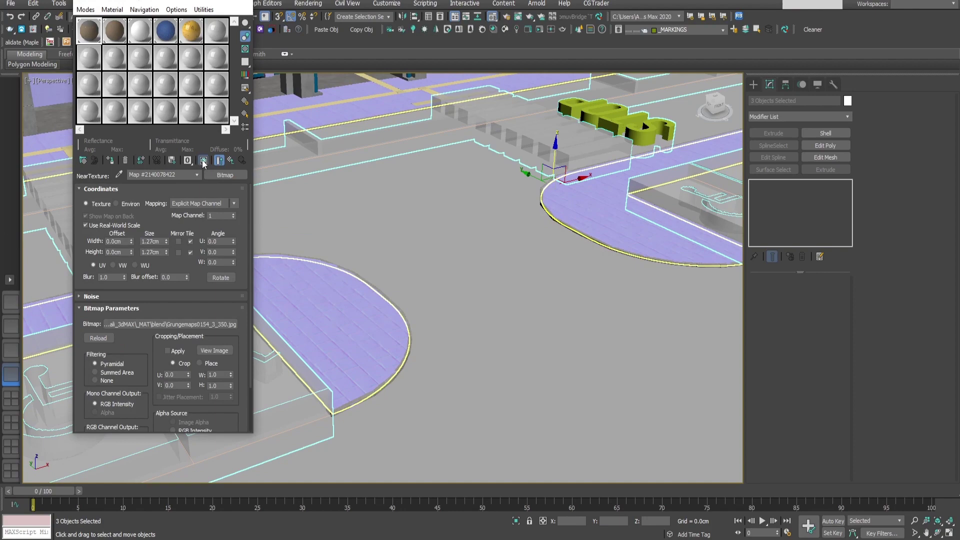
Show the grunge bitmap in the viewport and try a 5.0cm width and height.
{"action": "left_click", "coordinate": [203, 160]}
{"action": "scroll", "coordinate": [370, 388], "scroll_direction": "up", "scroll_amount": 4}
{"action": "scroll", "coordinate": [370, 387], "scroll_direction": "up", "scroll_amount": 2}
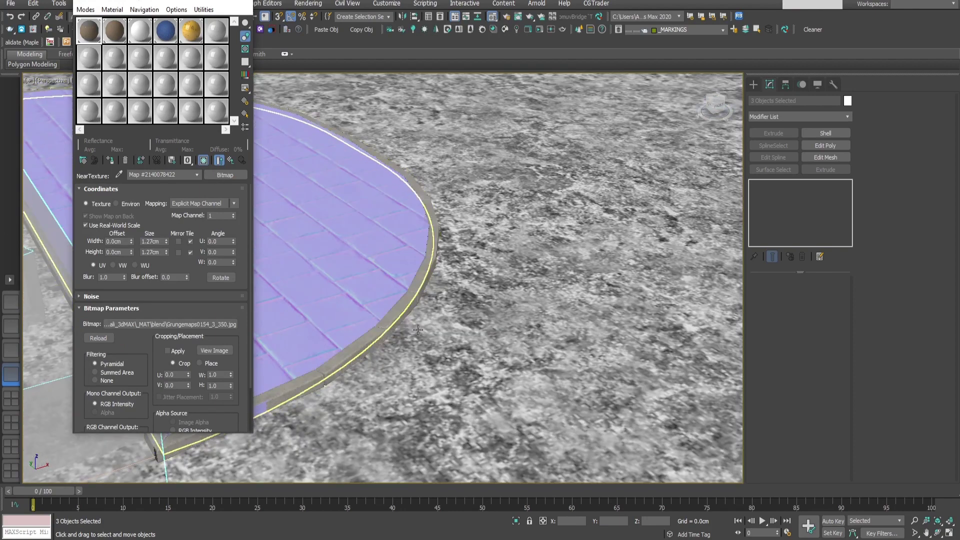
{"action": "scroll", "coordinate": [477, 312], "scroll_direction": "up", "scroll_amount": 2}
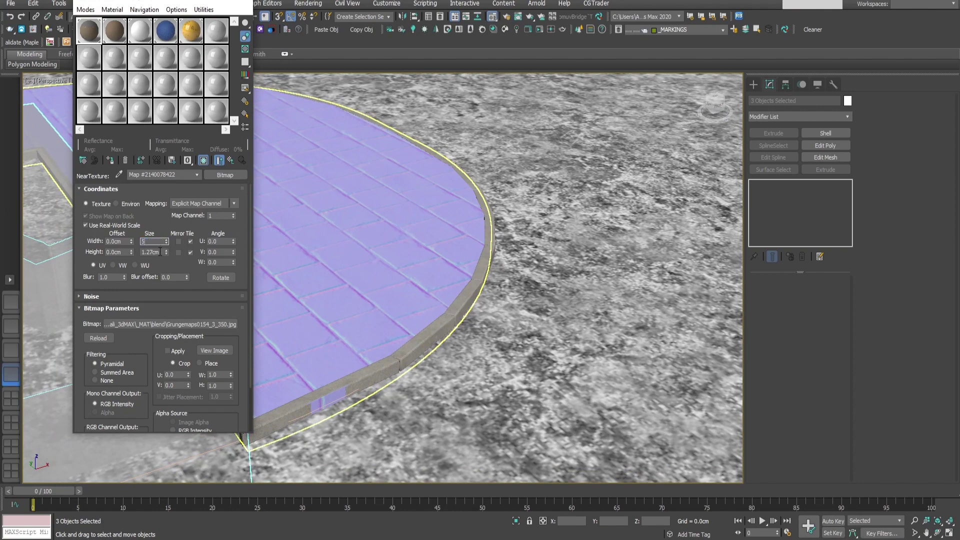
{"action": "type", "text": "5"}
{"action": "key", "text": "Return"}
{"action": "double_click", "coordinate": [154, 252]}
{"action": "type", "text": "5"}
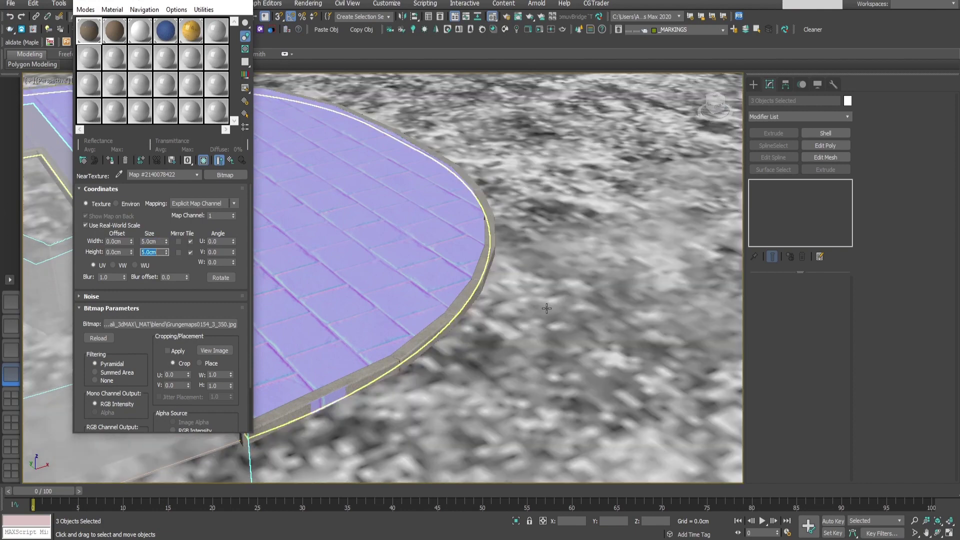
{"action": "key", "text": "Return"}
{"action": "middle_click_drag", "start_coordinate": [509, 321], "coordinate": [519, 313]}
{"action": "scroll", "coordinate": [519, 313], "scroll_direction": "down", "scroll_amount": 4}
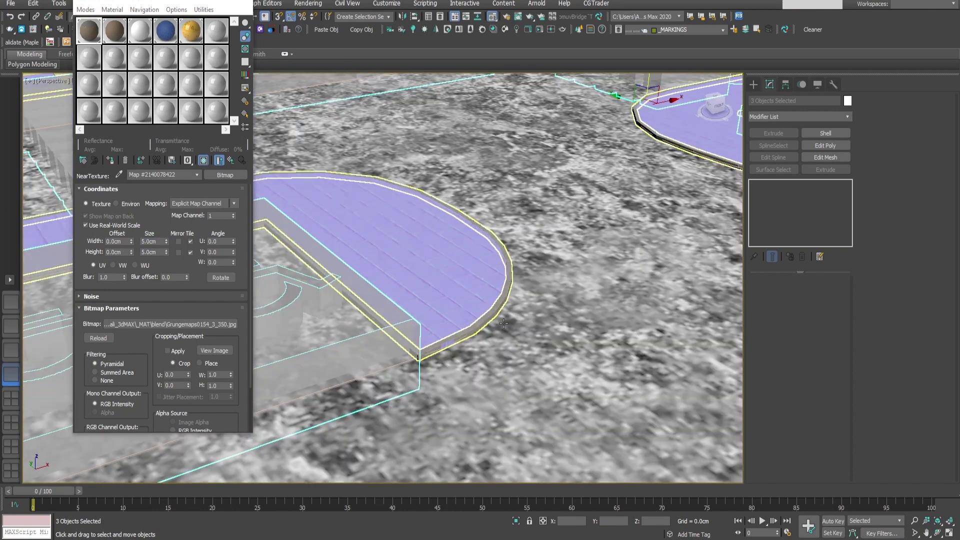
Reduce the grunge bitmap size to 2.0cm width and 2.0cm height.
{"action": "double_click", "coordinate": [155, 242]}
{"action": "type", "text": "2"}
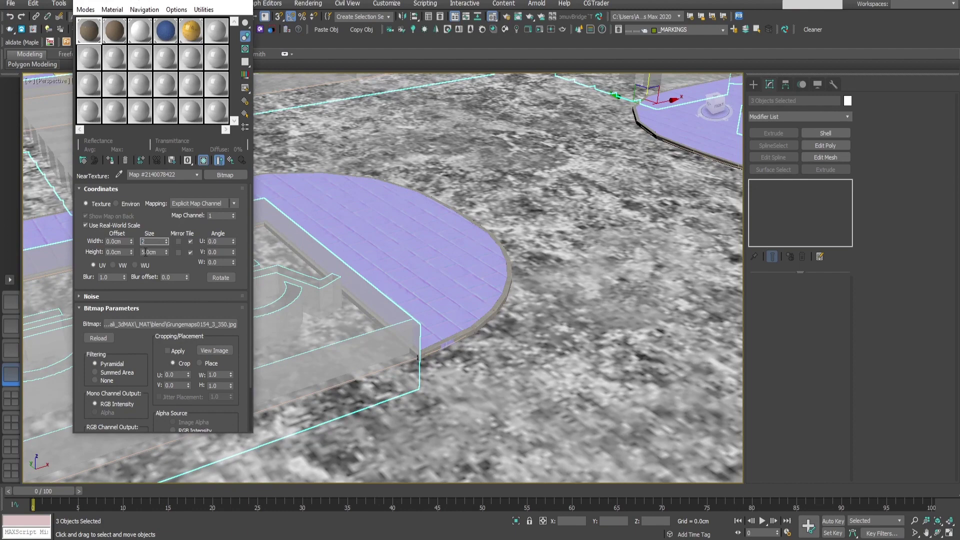
{"action": "double_click", "coordinate": [144, 252]}
{"action": "type", "text": "2"}
{"action": "key", "text": "Return"}
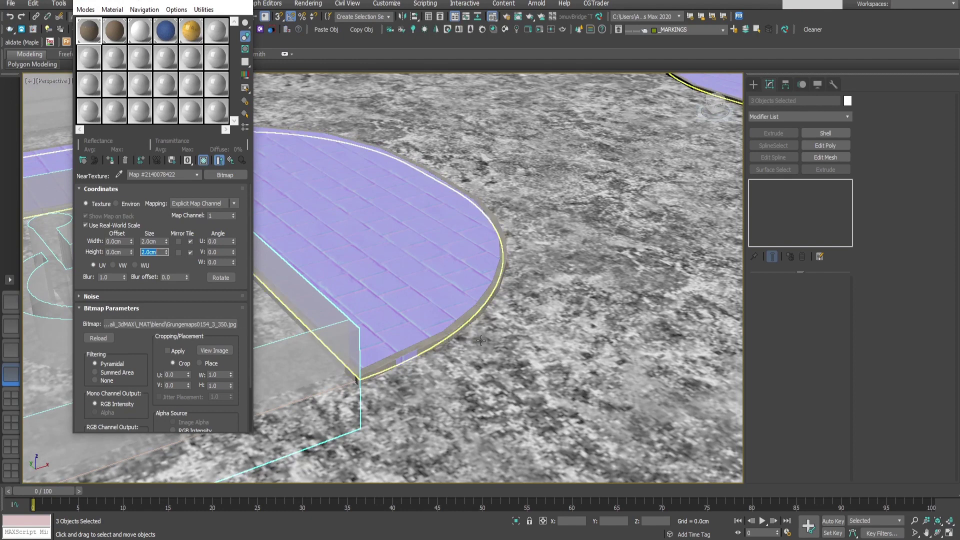
Switch the viewport to the VRayCam009 camera and close the Material Editor.
{"action": "left_click", "coordinate": [230, 160]}
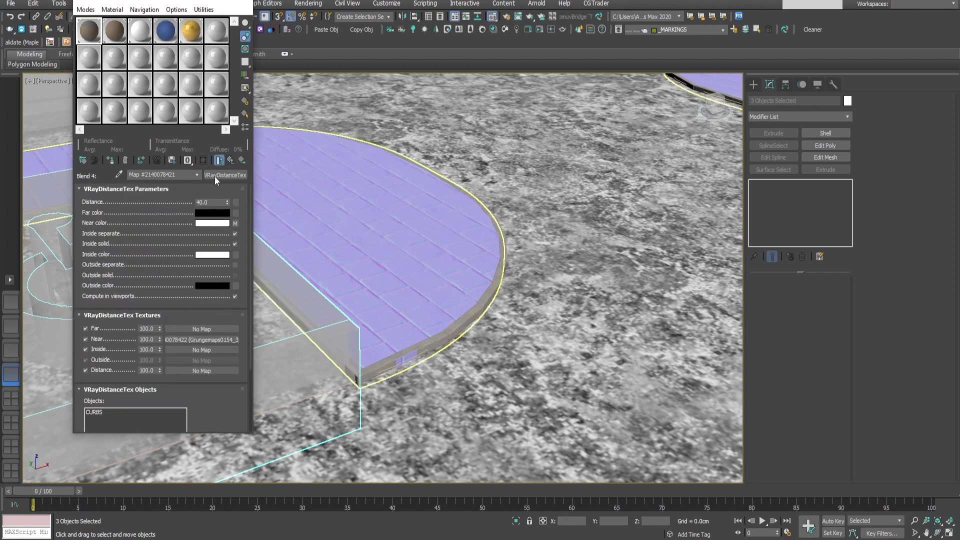
{"action": "left_click", "coordinate": [231, 161]}
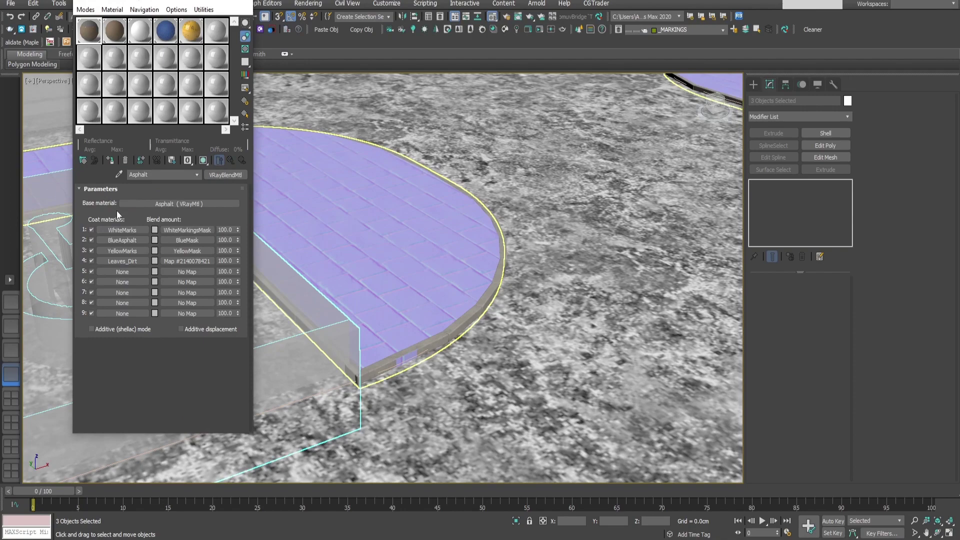
{"action": "scroll", "coordinate": [525, 294], "scroll_direction": "down", "scroll_amount": 5}
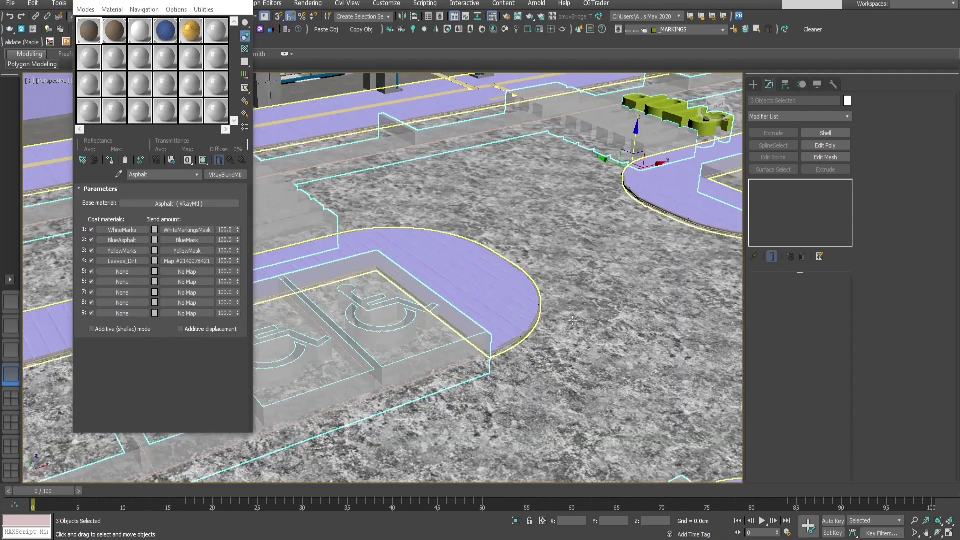
{"action": "scroll", "coordinate": [573, 320], "scroll_direction": "down", "scroll_amount": 4}
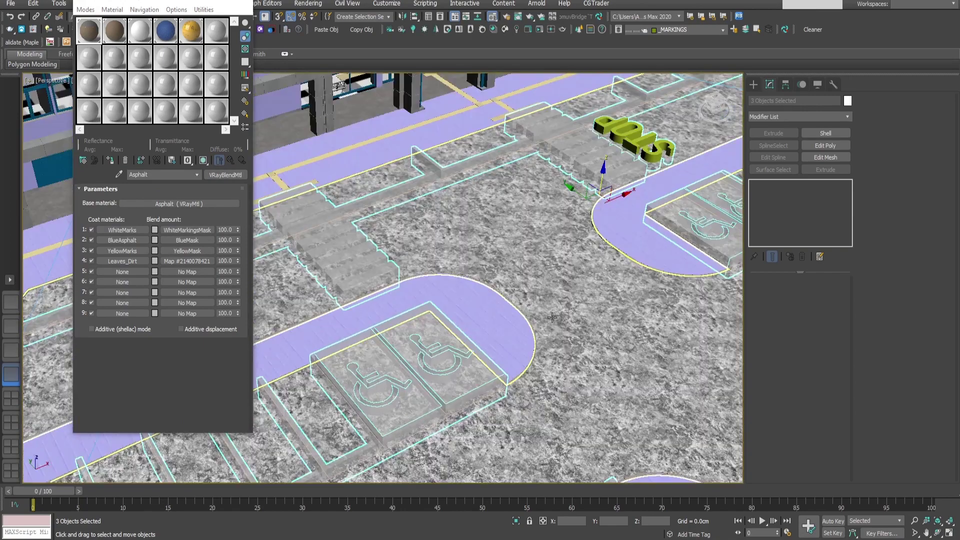
{"action": "scroll", "coordinate": [551, 317], "scroll_direction": "down", "scroll_amount": 2}
{"action": "key", "text": "alt+w"}
{"action": "key", "text": "alt+w"}
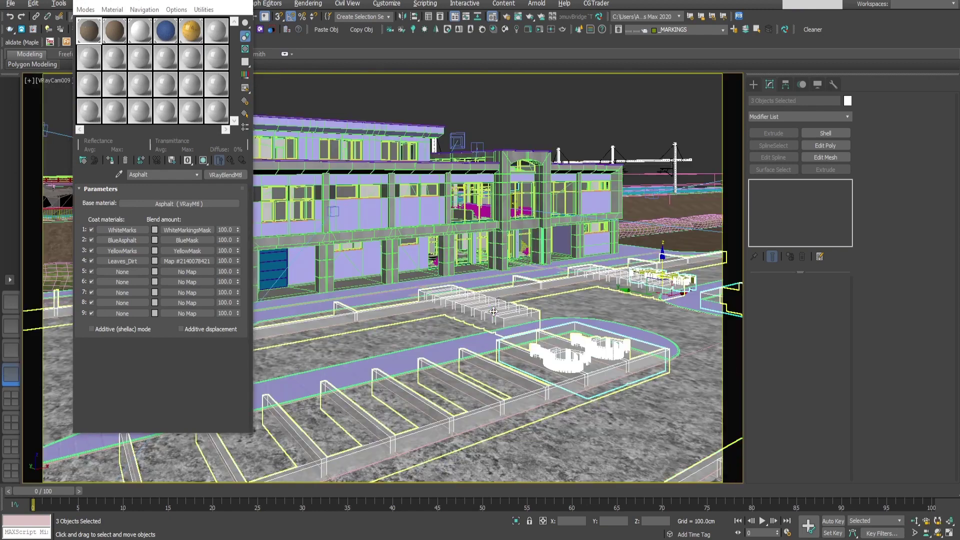
{"action": "left_click", "coordinate": [244, 3]}
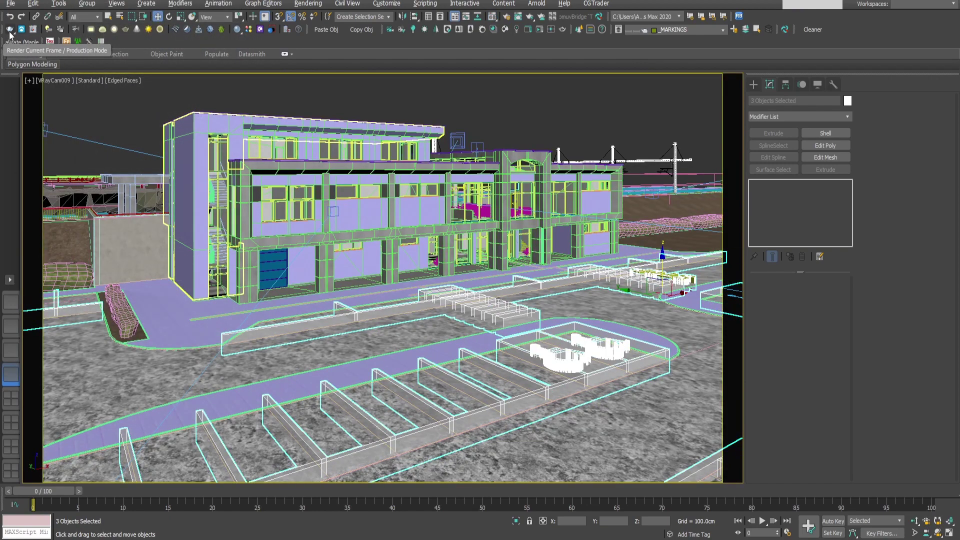
Render the VRayCam009 view and inspect the markings and curb leaf dirt in the frame buffer.
{"action": "left_click", "coordinate": [10, 30]}
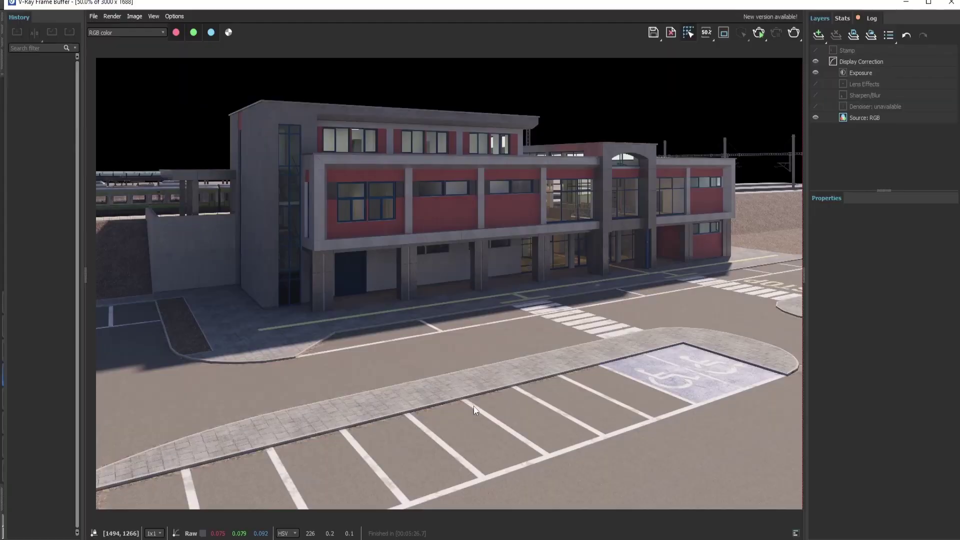
{"action": "scroll", "coordinate": [473, 406], "scroll_direction": "up", "scroll_amount": 4}
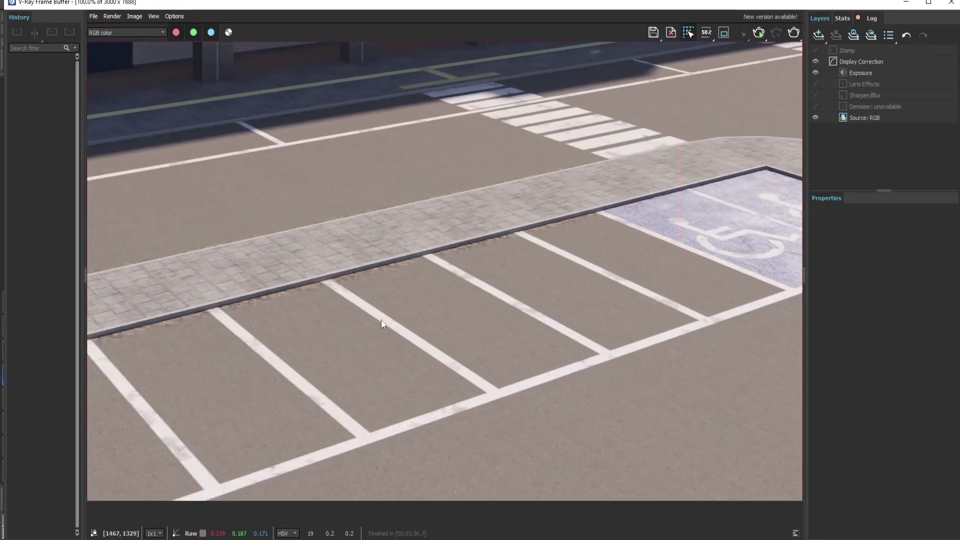
{"action": "left_click_drag", "start_coordinate": [381, 320], "coordinate": [509, 394]}
{"action": "left_click_drag", "start_coordinate": [417, 286], "coordinate": [474, 368]}
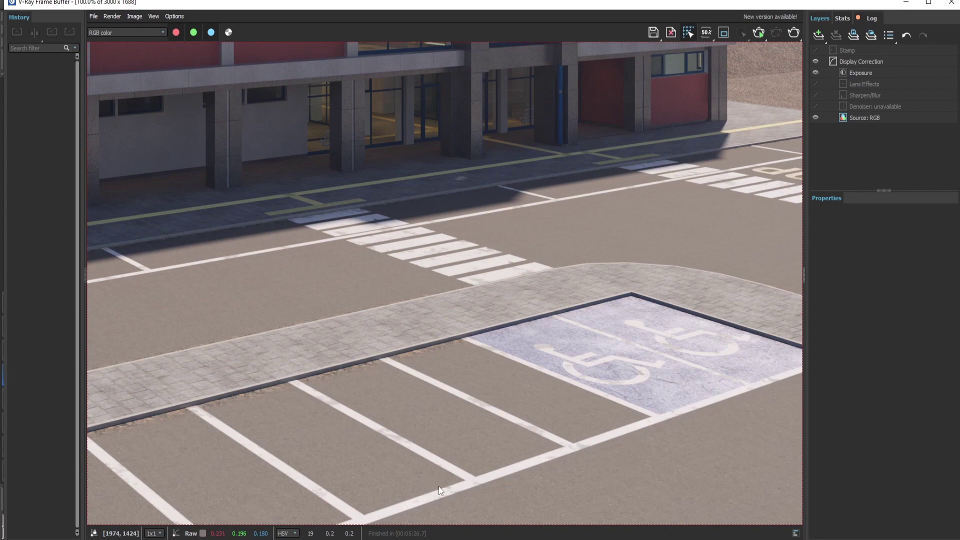
{"action": "left_click_drag", "start_coordinate": [385, 397], "coordinate": [461, 386]}
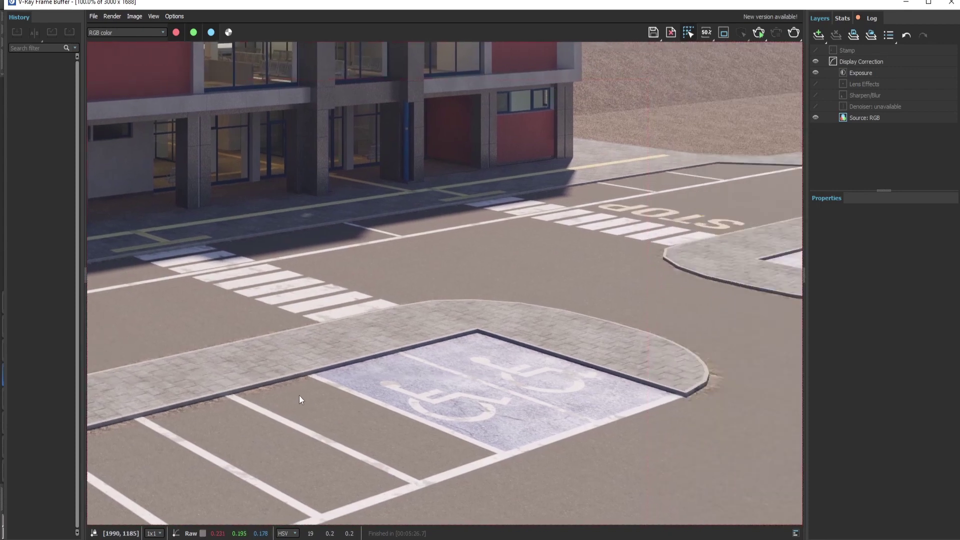
{"action": "scroll", "coordinate": [500, 430], "scroll_direction": "up", "scroll_amount": 1}
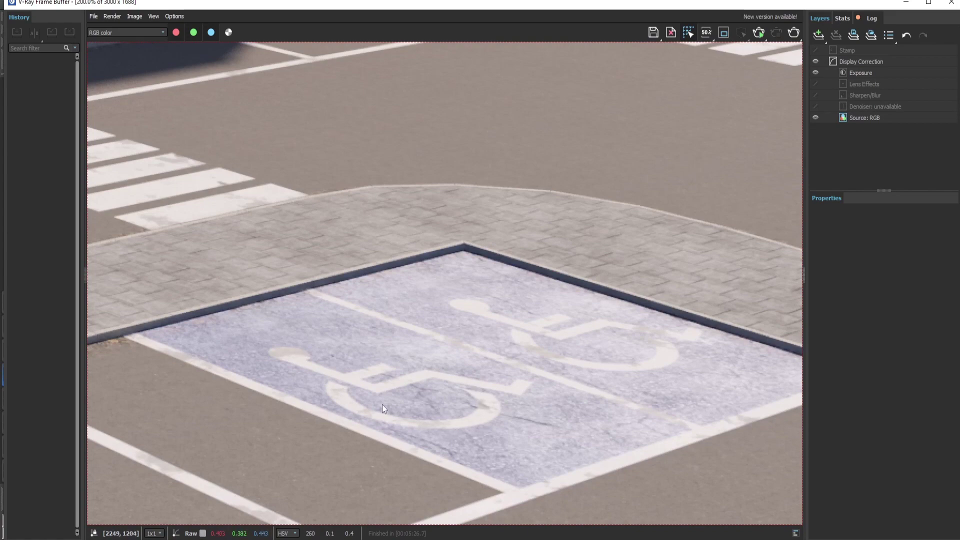
{"action": "scroll", "coordinate": [383, 409], "scroll_direction": "down", "scroll_amount": 1}
{"action": "middle_click_drag", "start_coordinate": [442, 305], "coordinate": [533, 371]}
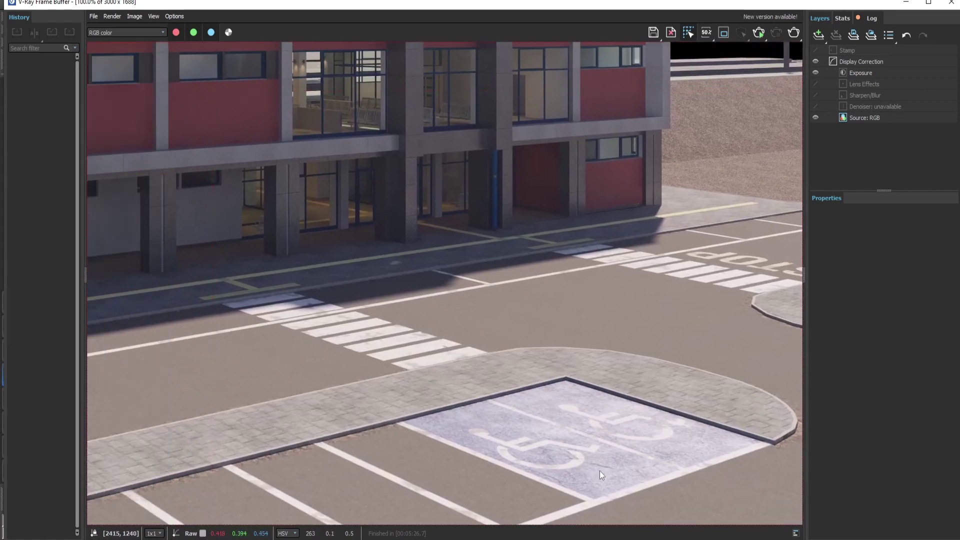
{"action": "scroll", "coordinate": [584, 464], "scroll_direction": "up", "scroll_amount": 1}
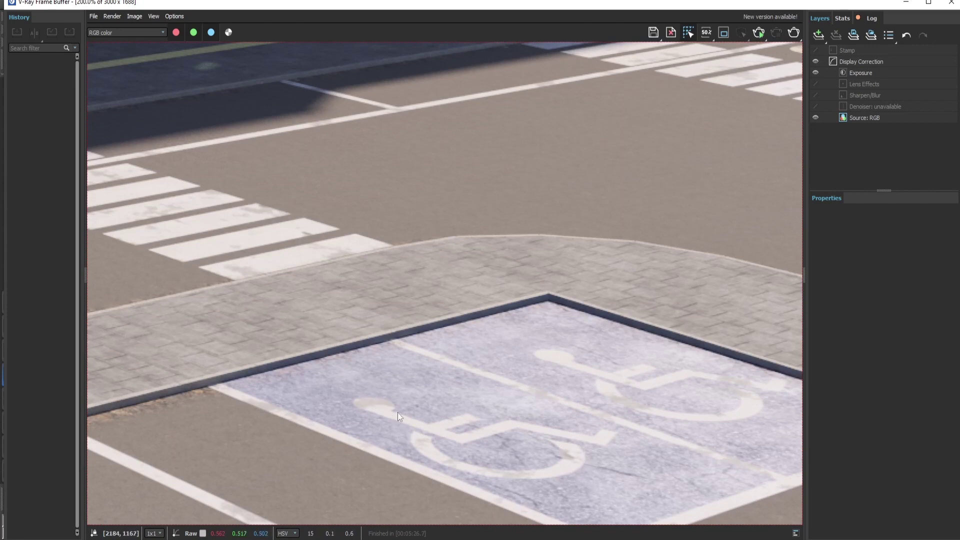
{"action": "middle_click_drag", "start_coordinate": [397, 412], "coordinate": [359, 379]}
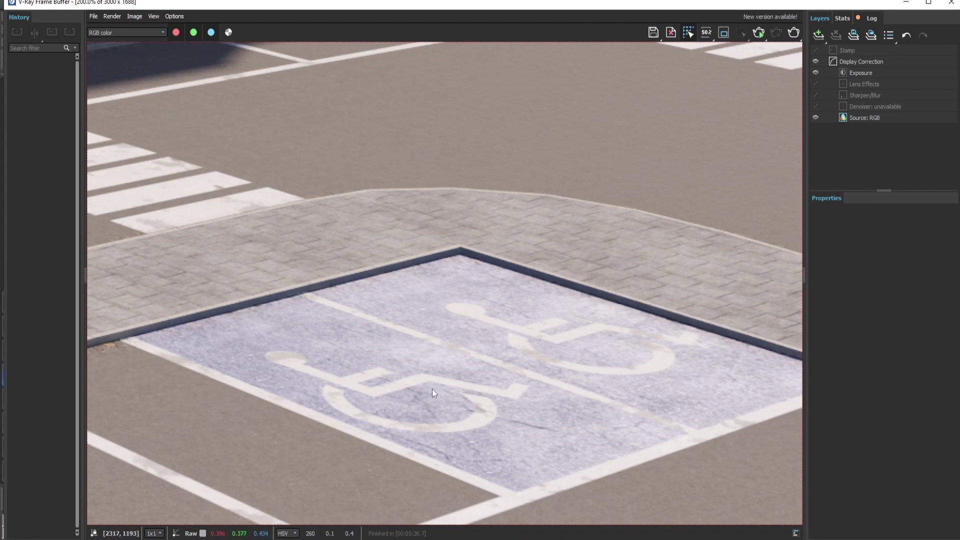
{"action": "scroll", "coordinate": [433, 394], "scroll_direction": "down", "scroll_amount": 2}
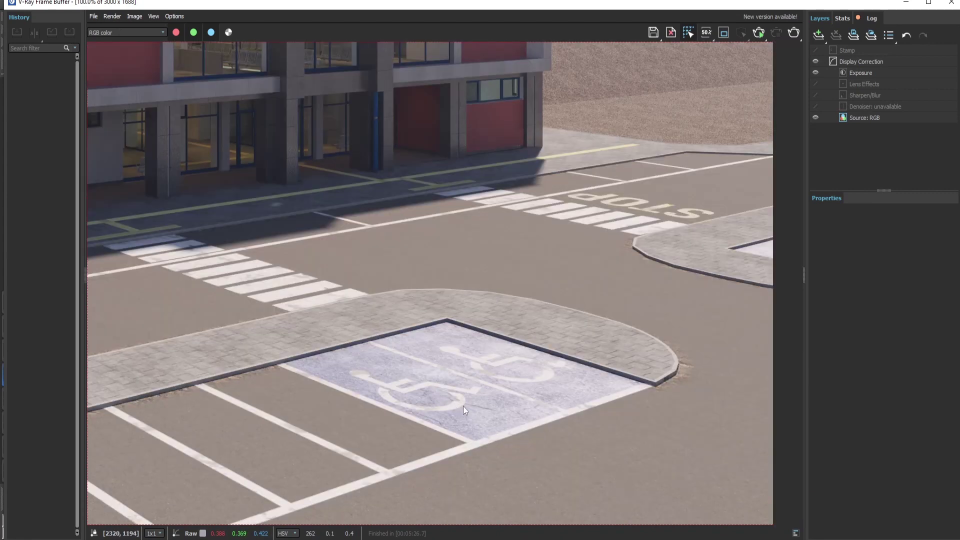